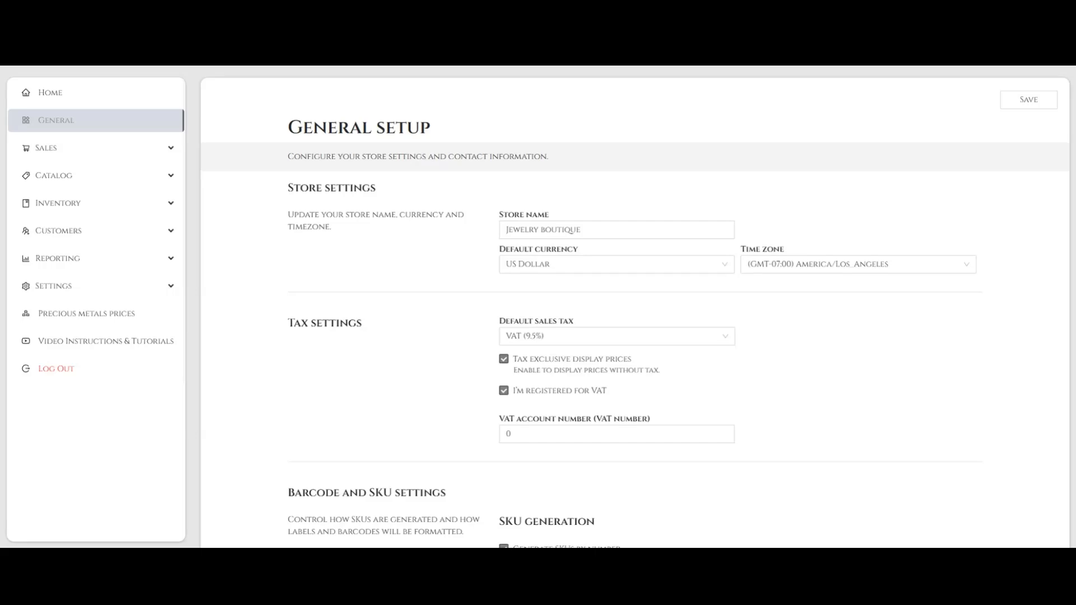
# - Go to the Sell page under Sales and open the product list for the new sale
pyautogui.click(133, 155)
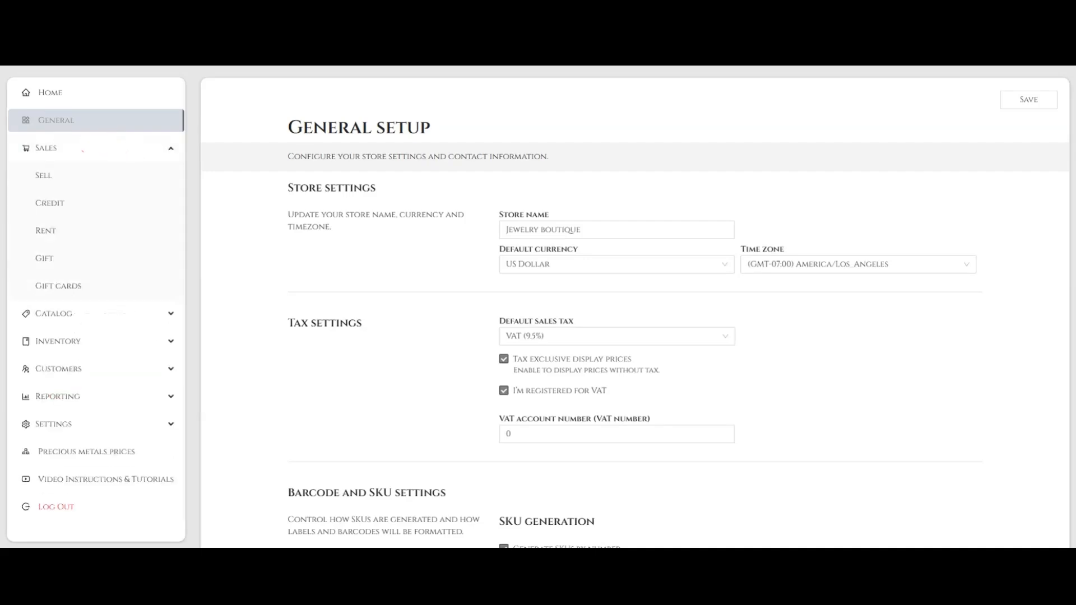
pyautogui.click(77, 176)
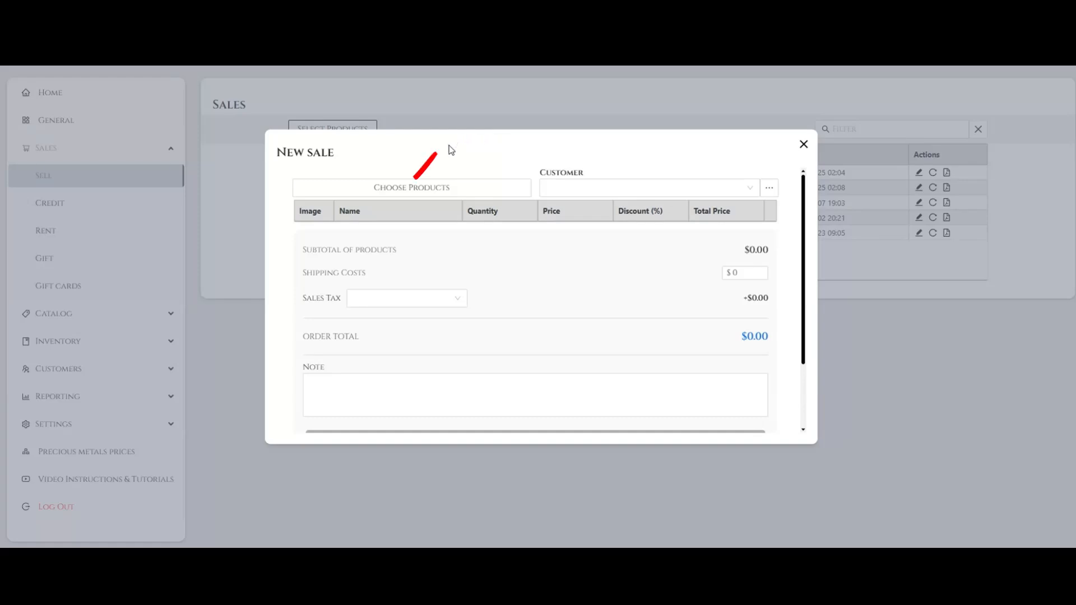
pyautogui.click(463, 193)
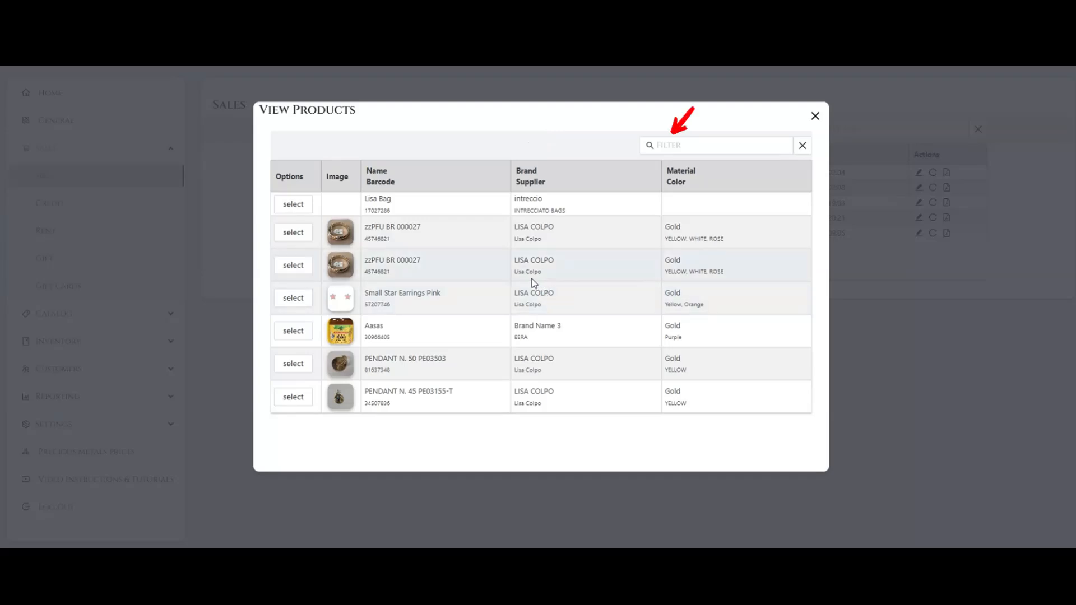
# - Filter the product list by "PEND" and clear the filter
pyautogui.click(691, 146)
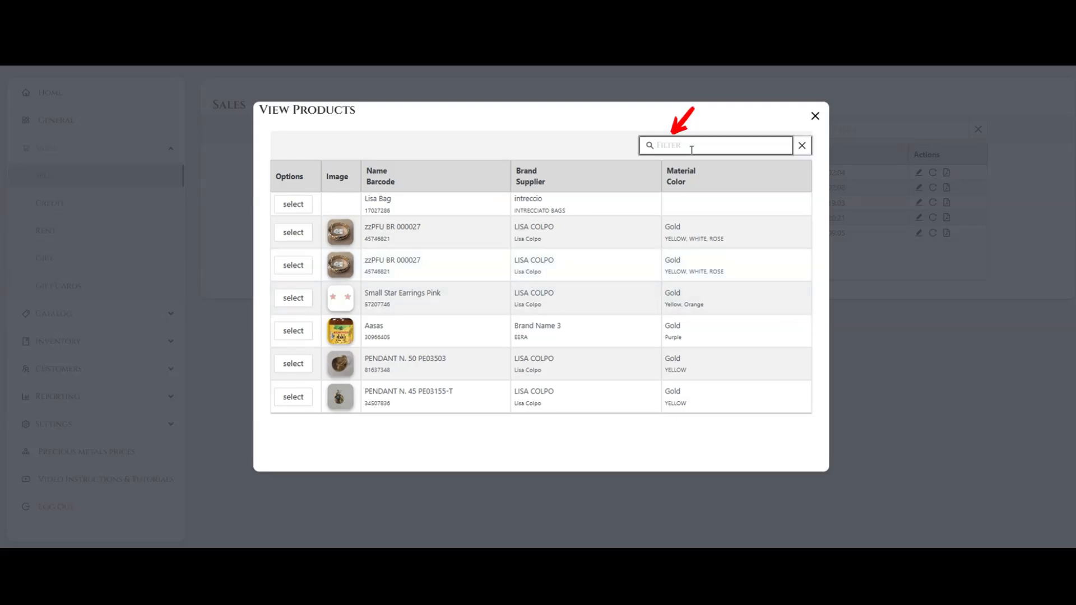
pyautogui.write('PEND')
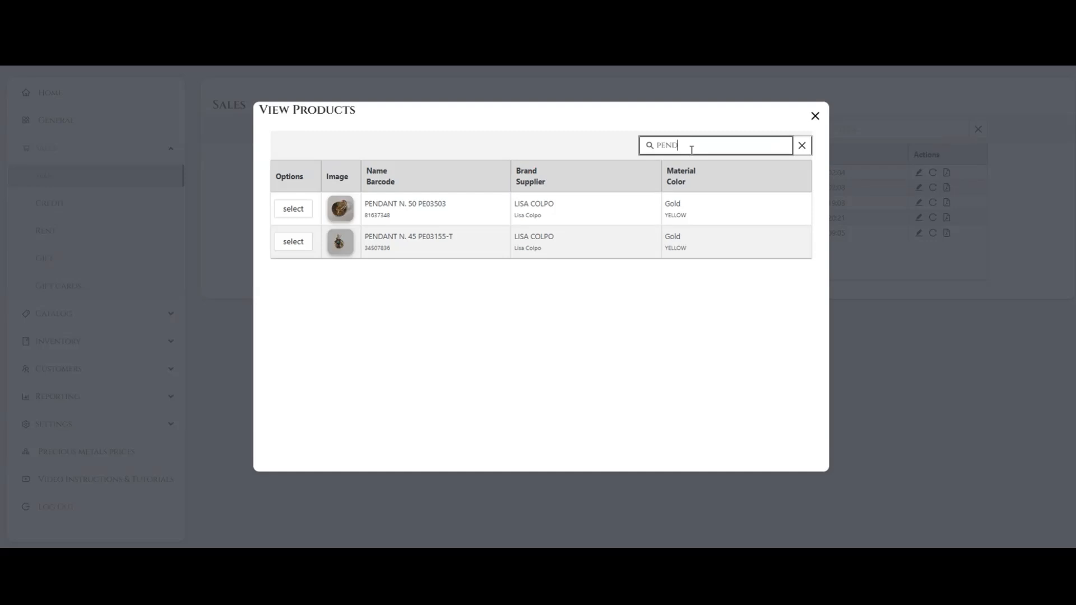
pyautogui.click(803, 147)
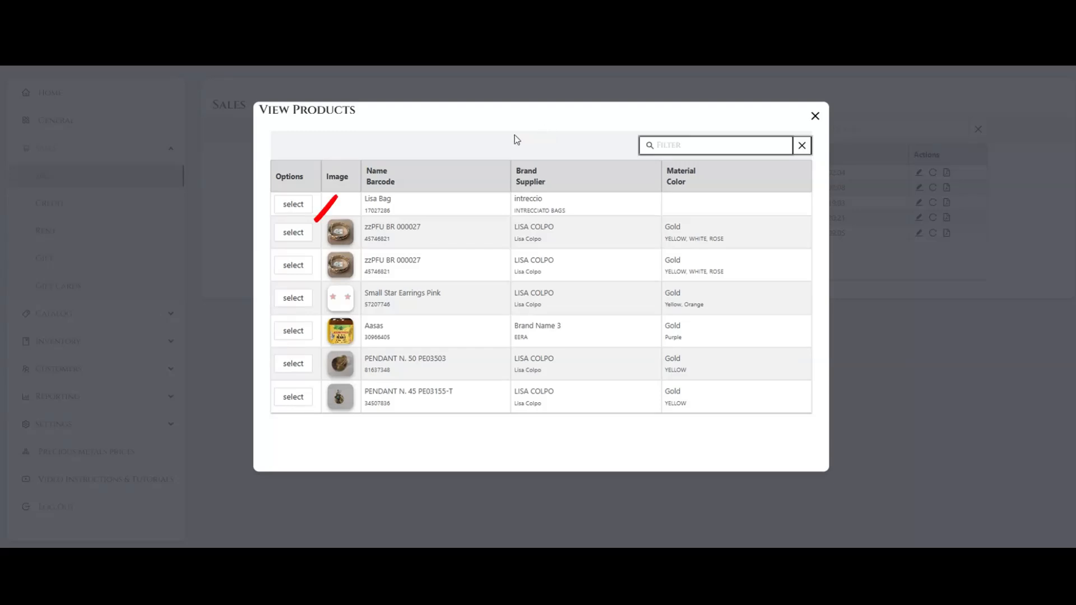
# - Add the first zzPFU BR 000027 and the Small Star Earrings Pink to the sale, and close the product list
pyautogui.click(300, 233)
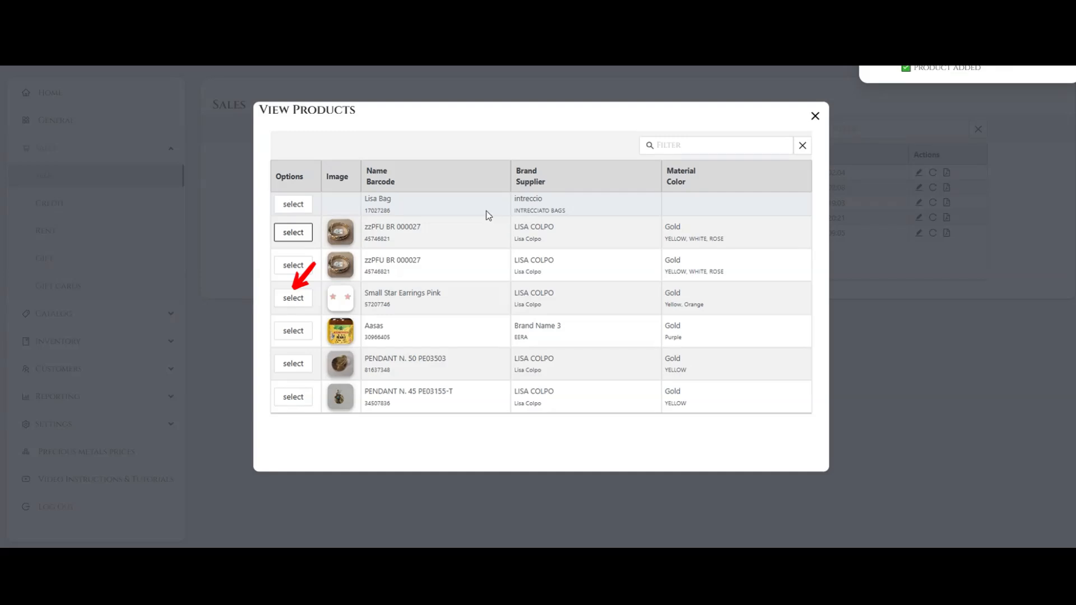
pyautogui.click(294, 298)
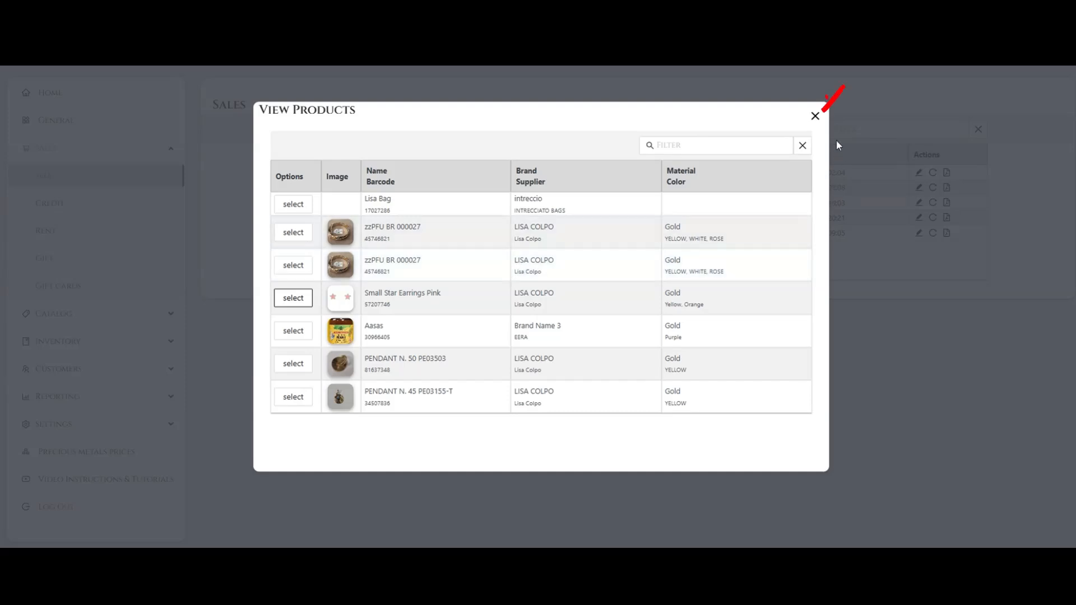
pyautogui.click(818, 121)
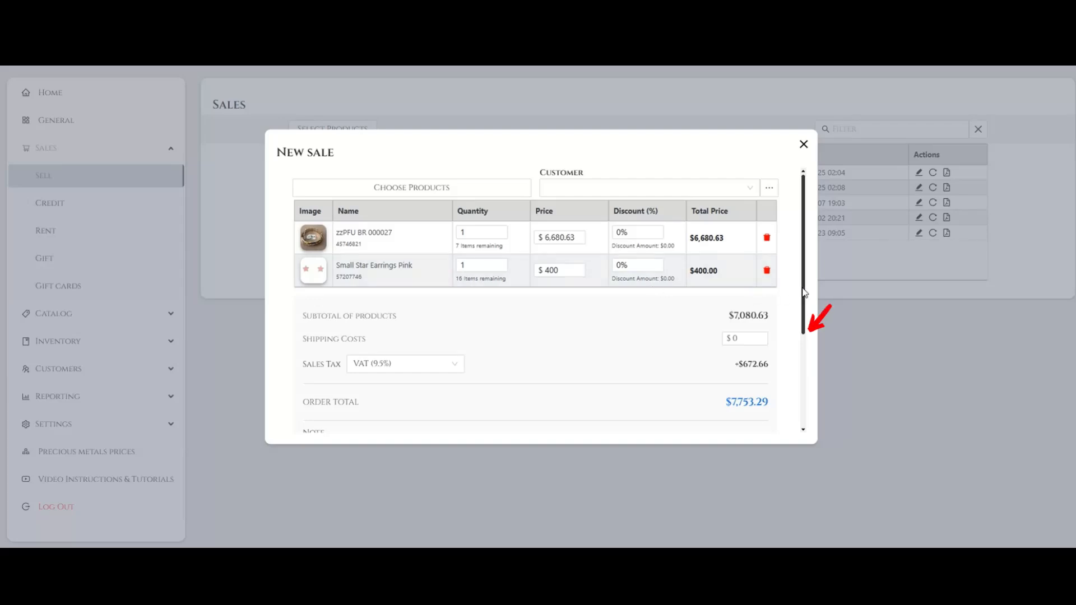
# - Start adding a new customer to the sale with the company name "WelcomeApps corp"
pyautogui.moveTo(805, 291); pyautogui.dragTo(807, 395)
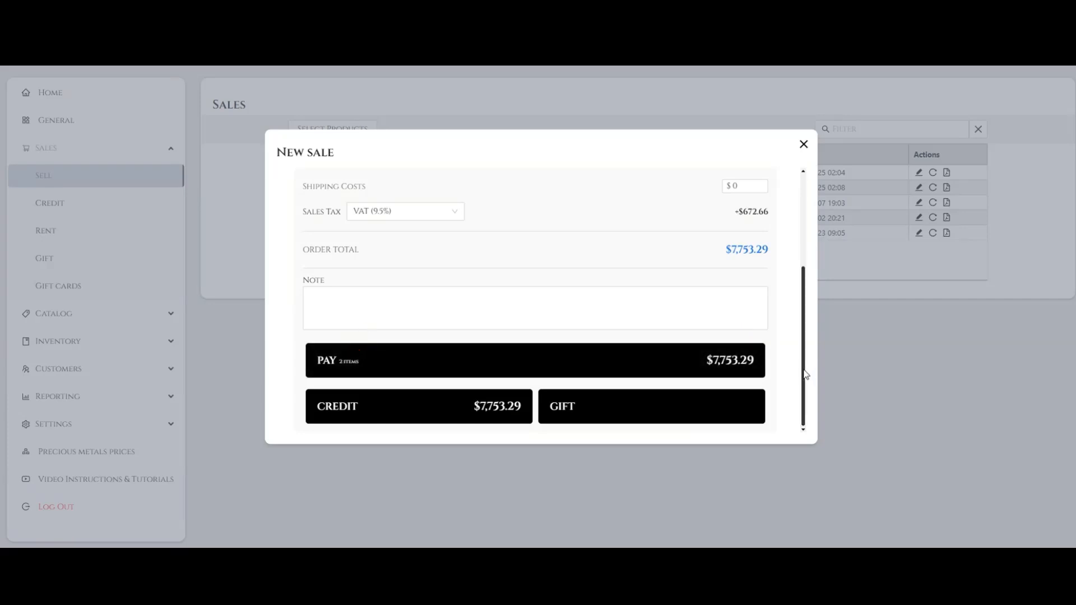
pyautogui.moveTo(805, 375); pyautogui.dragTo(813, 265)
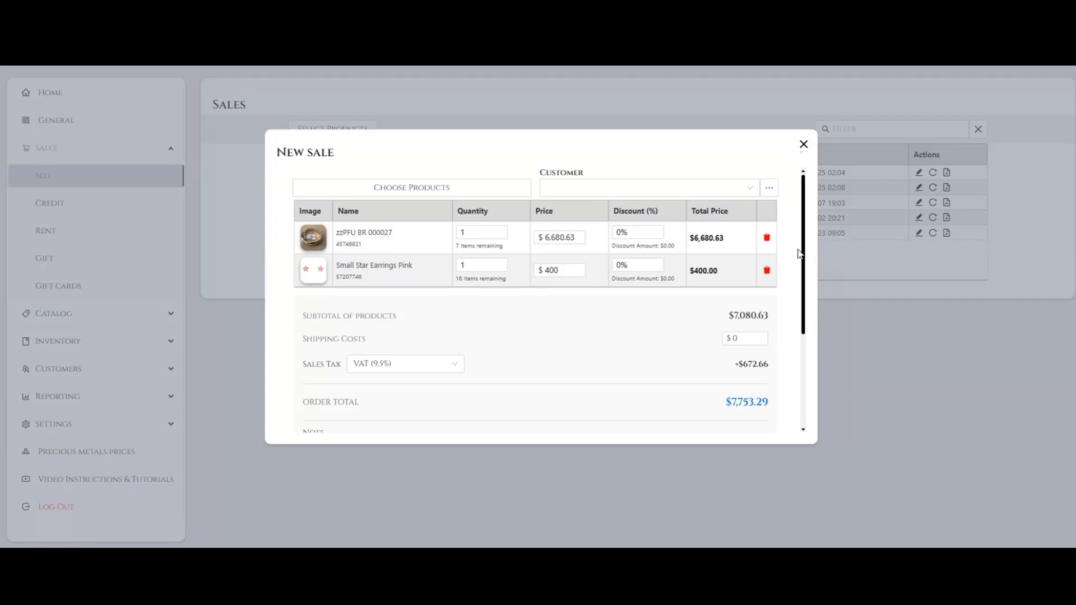
pyautogui.click(771, 190)
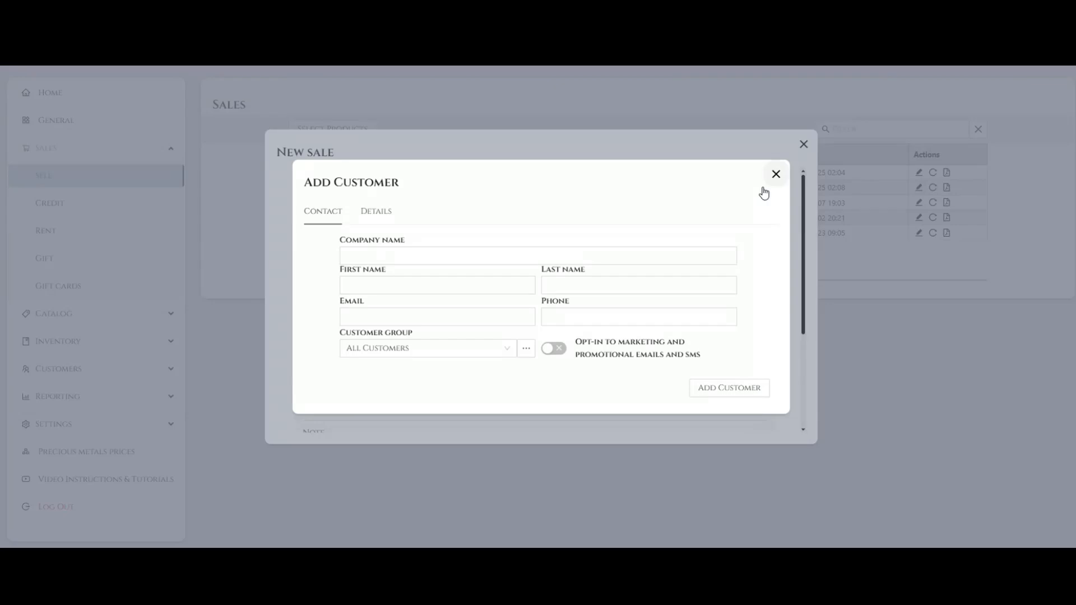
pyautogui.click(370, 258)
pyautogui.write('WelcomeApps corp')
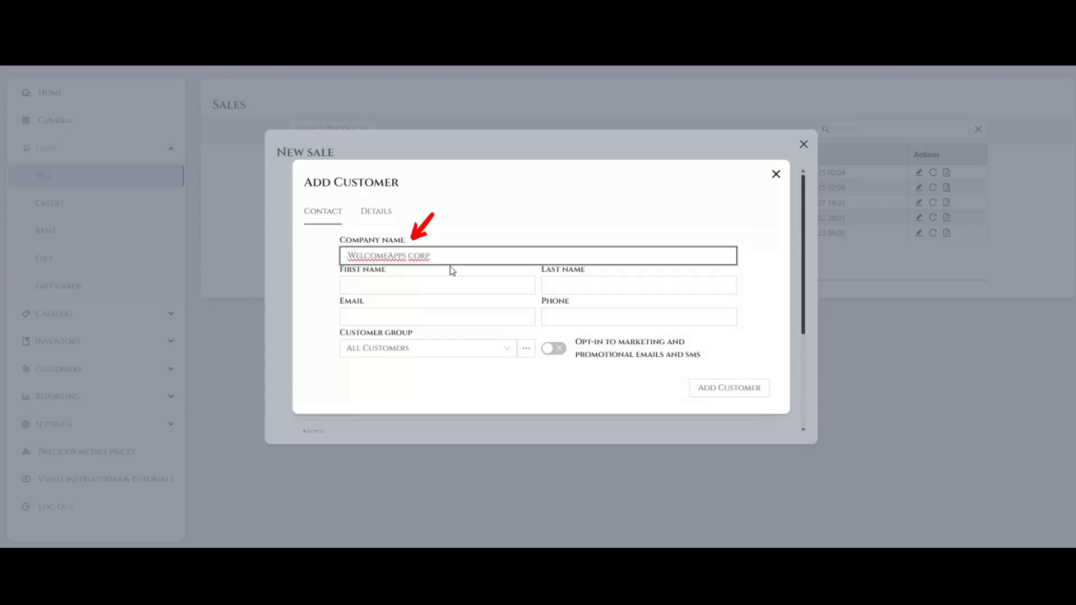
# - Enter the customer's first name and last name in the contact information
pyautogui.click(349, 287)
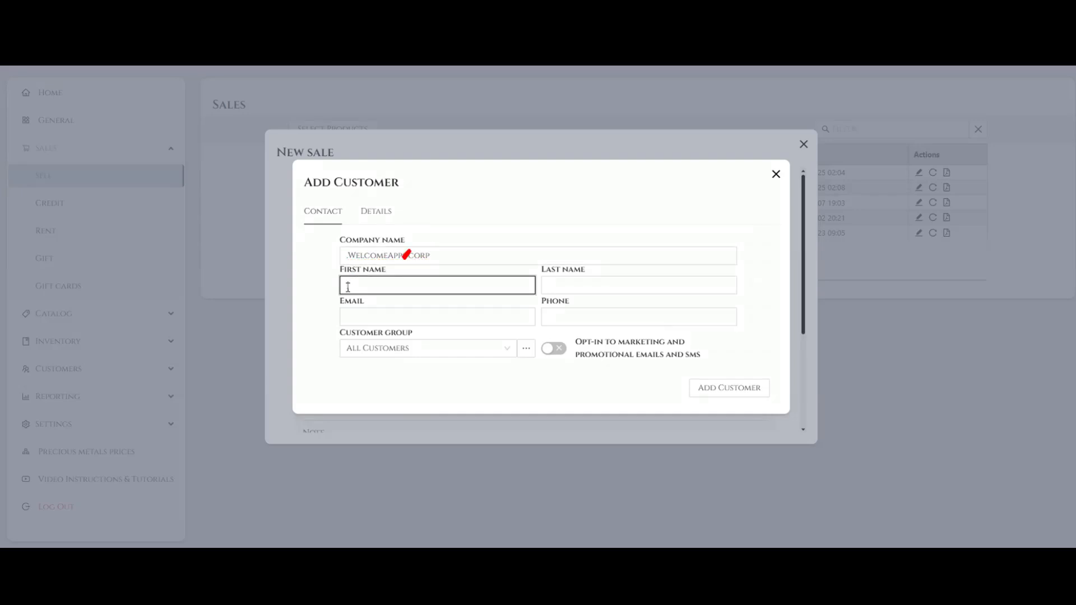
pyautogui.write('JOHN')
pyautogui.click(581, 291)
pyautogui.write('S')
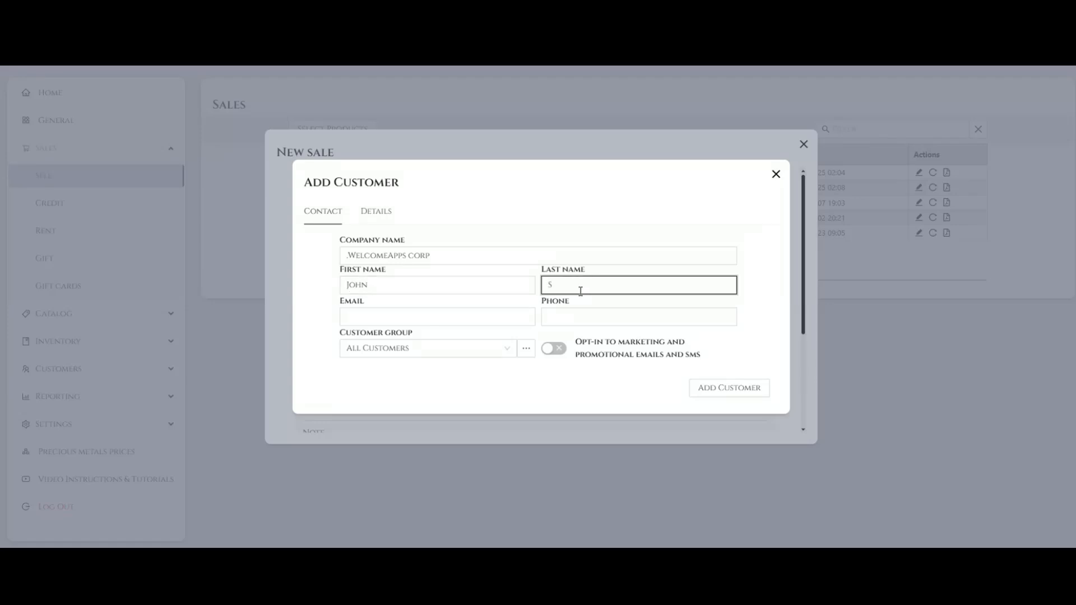
pyautogui.write('MITH')
# - Fill in the customer's e-mail address and phone number
pyautogui.click(357, 323)
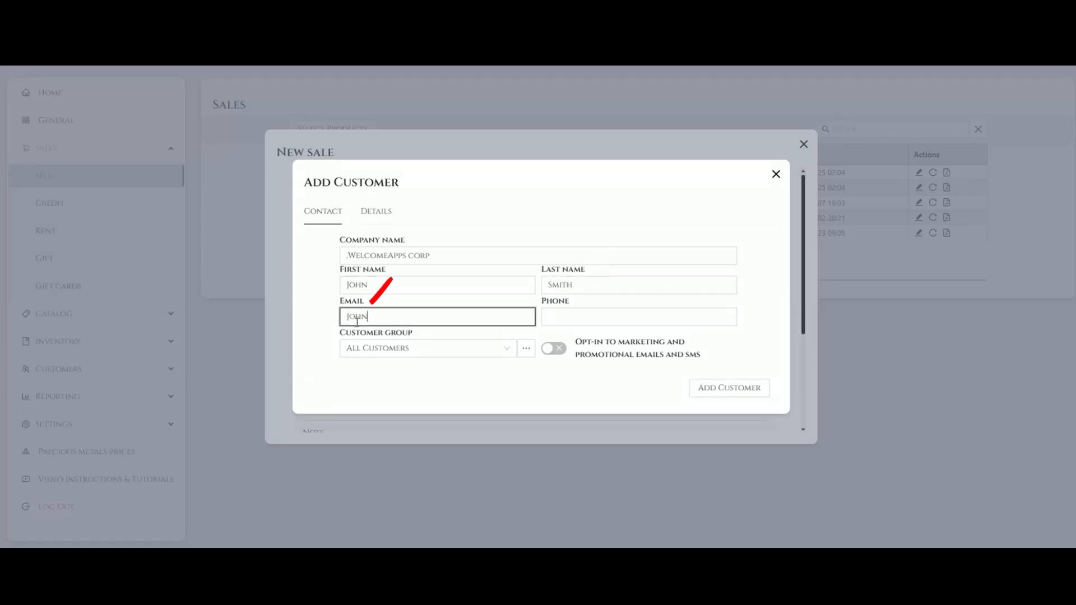
pyautogui.click(620, 315)
pyautogui.write('+')
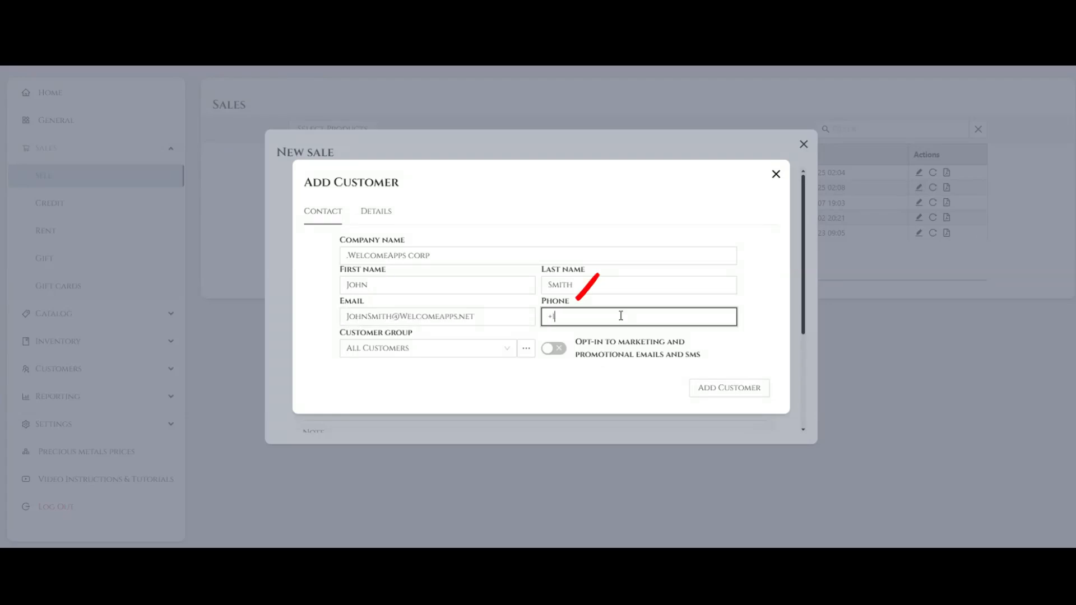
pyautogui.write('1111111111')
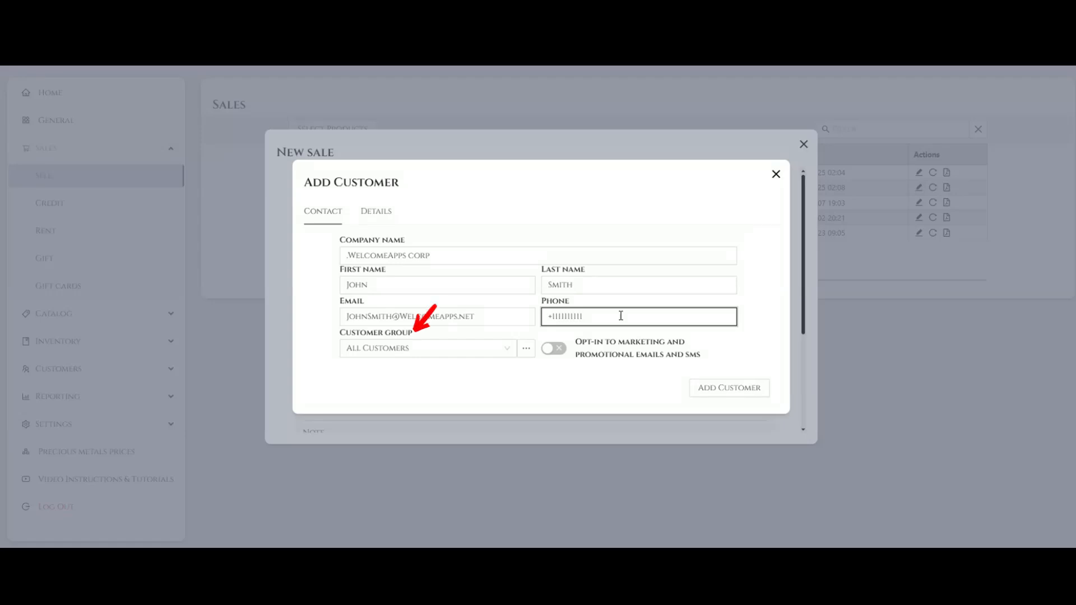
# - Leave the customer group at All Customers and opt the customer in to marketing and promotional emails and SMS
pyautogui.click(503, 350)
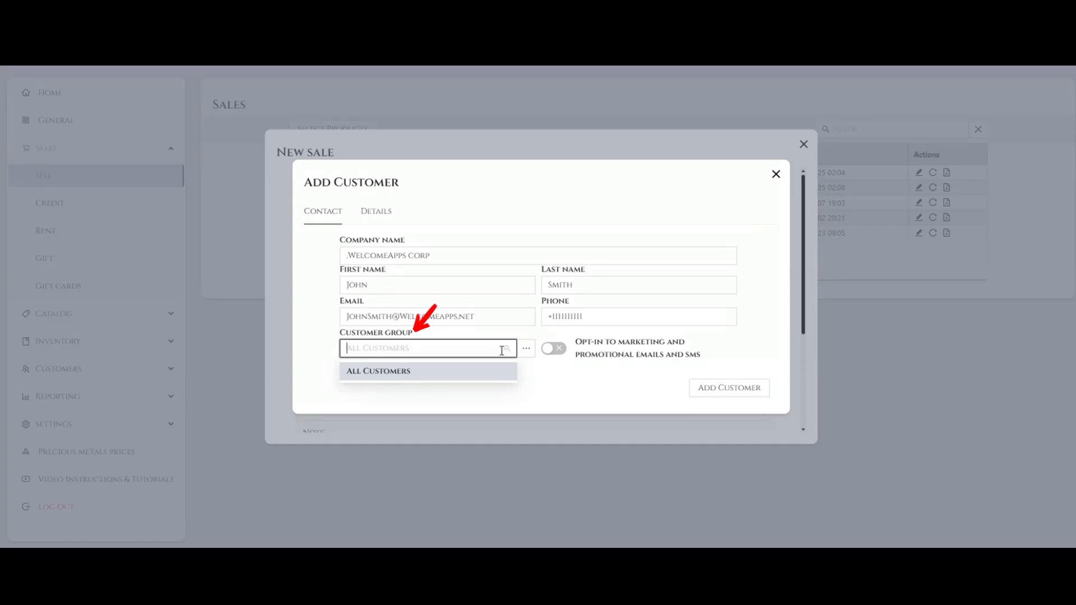
pyautogui.click(527, 366)
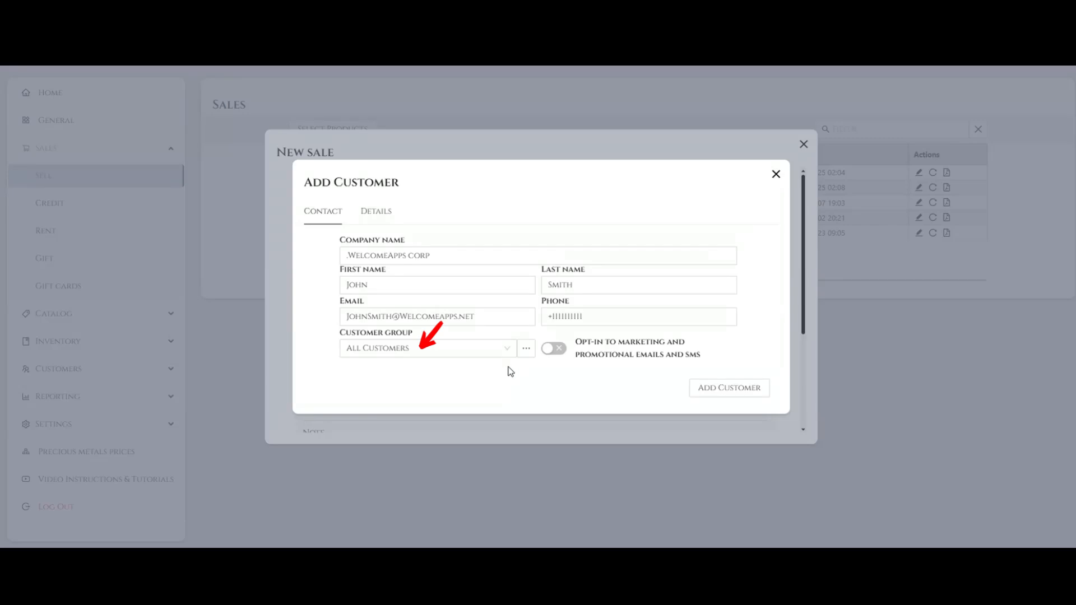
pyautogui.click(510, 371)
pyautogui.click(553, 350)
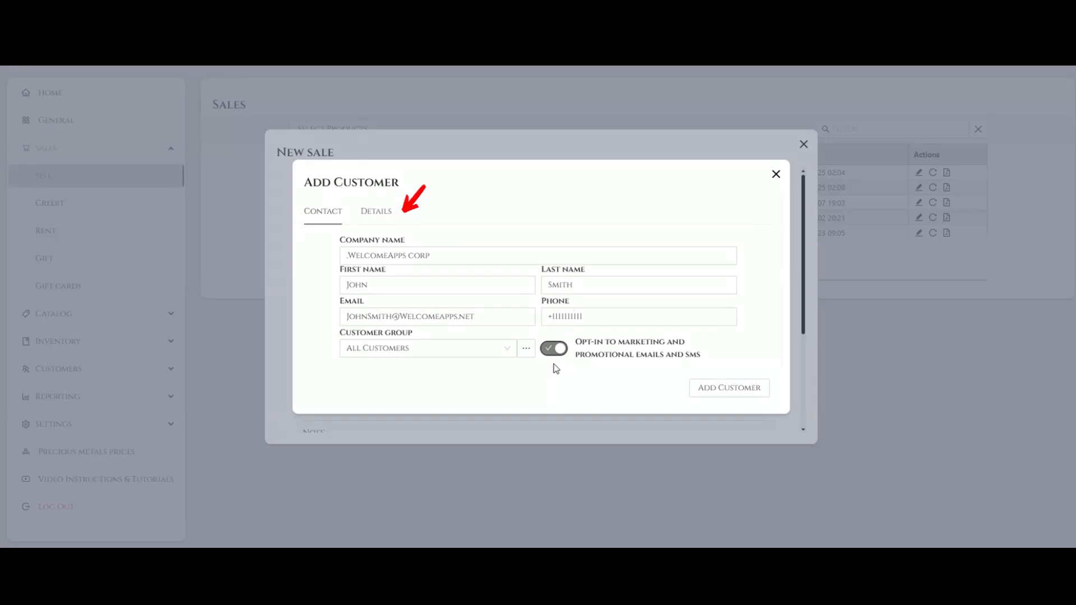
# - Fill in the street address, suburb and ZIP code of the customer's mailing address in the customer details
pyautogui.click(387, 223)
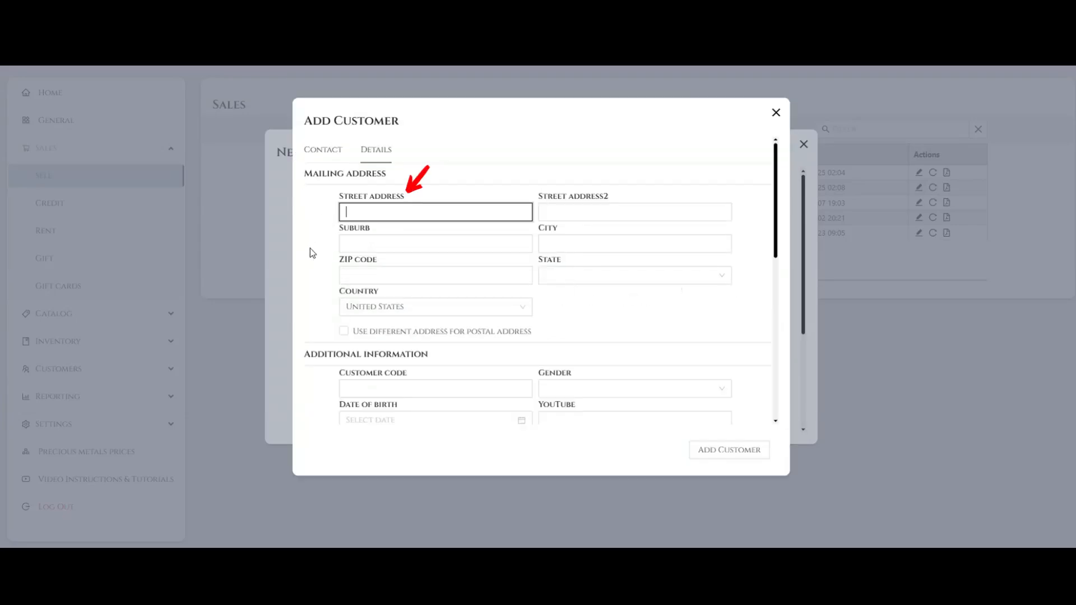
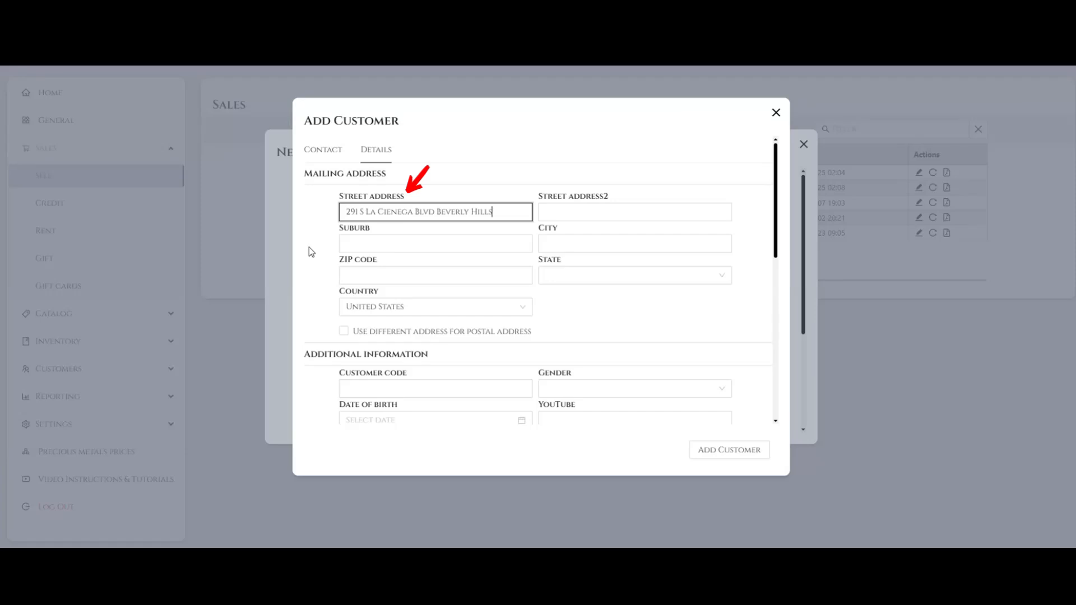
pyautogui.press('Tab')
pyautogui.write('LA')
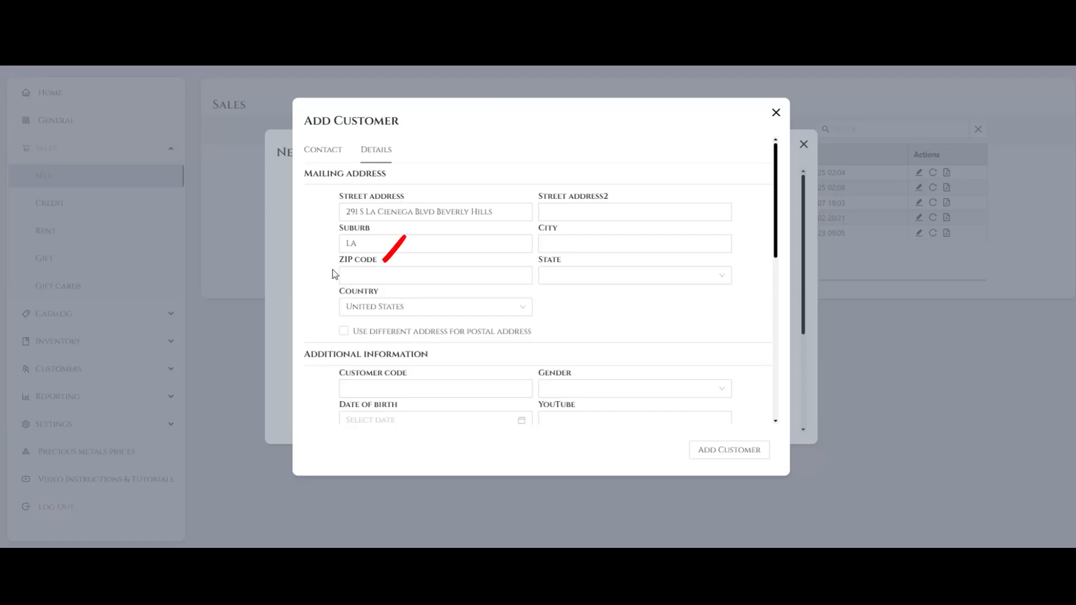
pyautogui.click(369, 277)
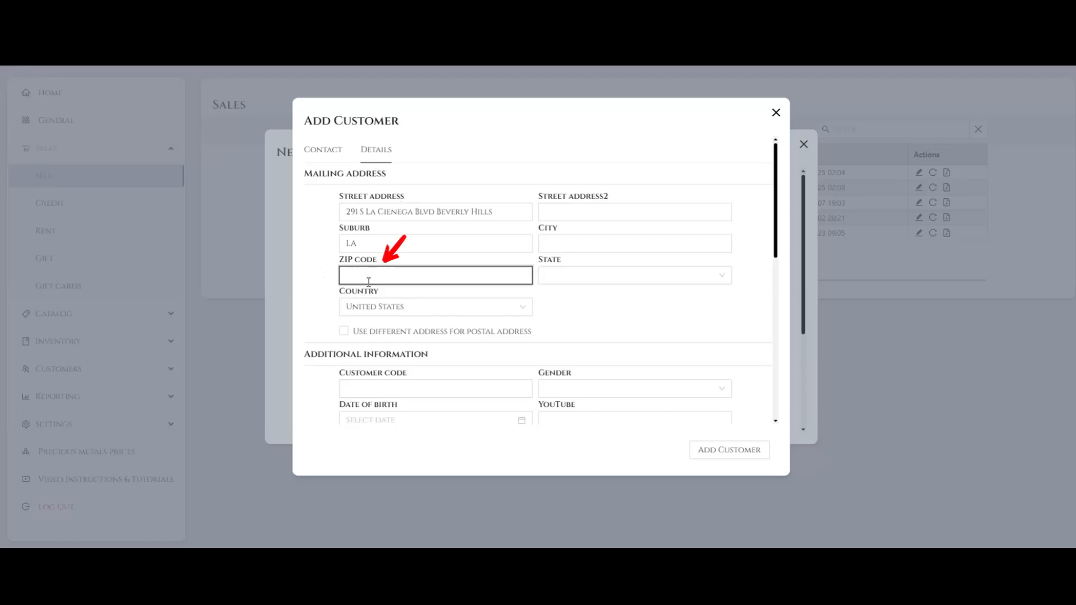
pyautogui.write('90211')
# - View the country choices and switch the different postal address option on and off again
pyautogui.click(483, 306)
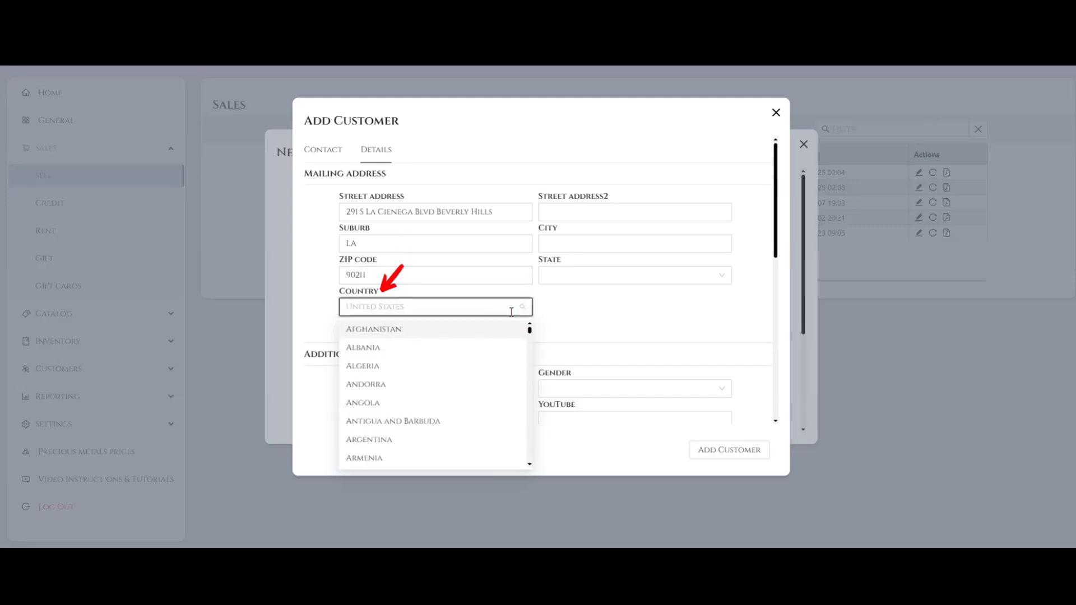
pyautogui.click(543, 310)
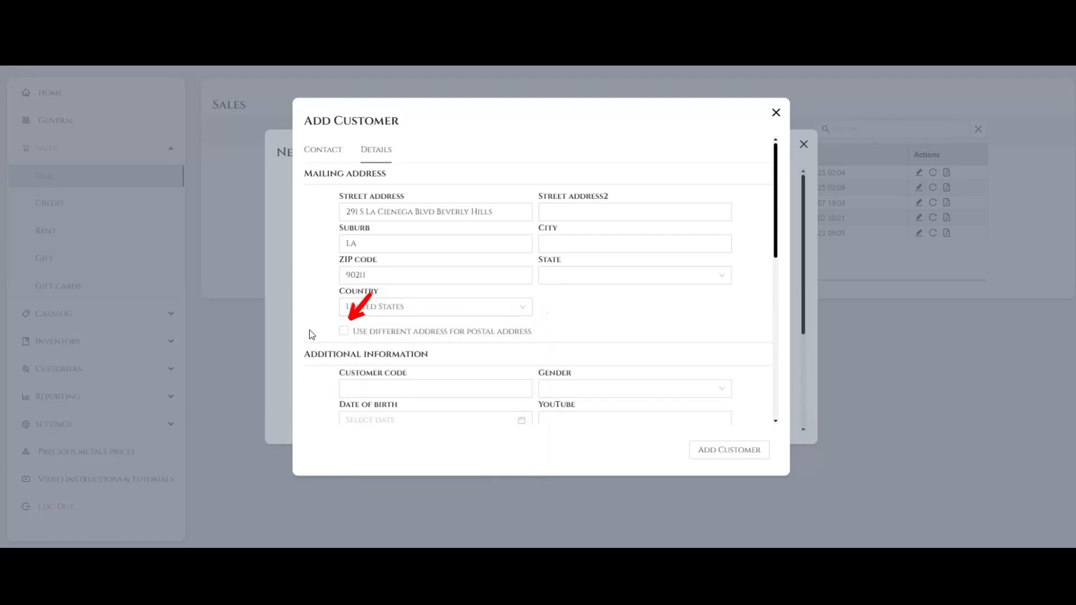
pyautogui.click(343, 332)
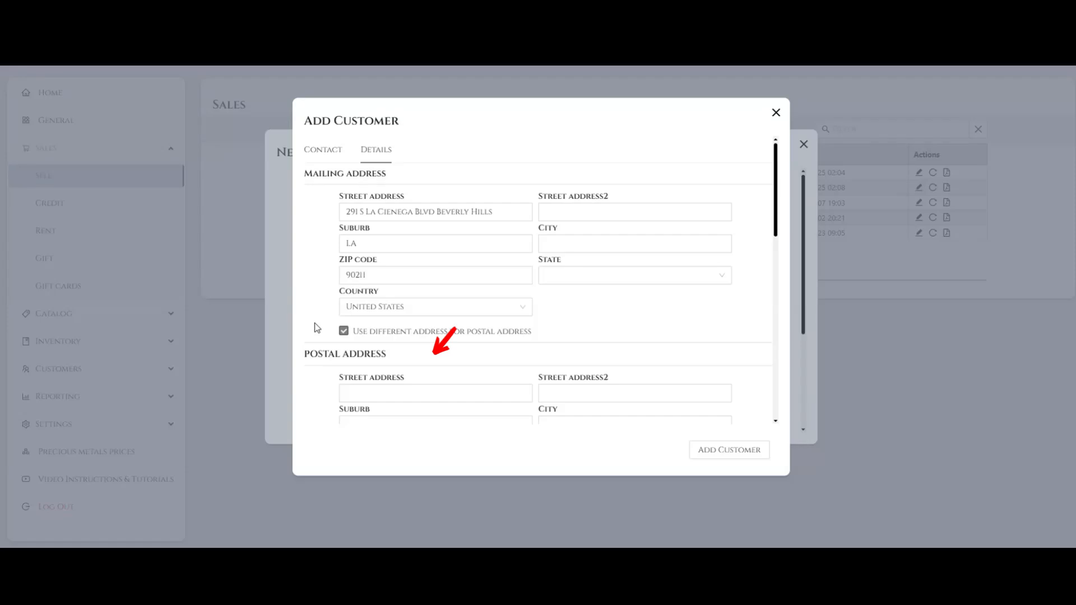
pyautogui.click(344, 332)
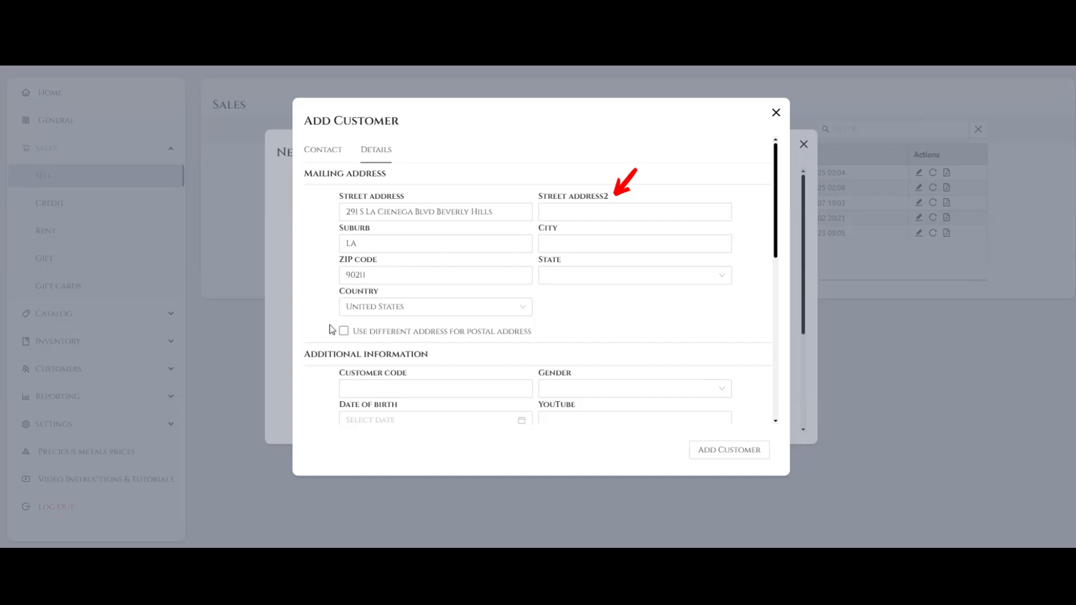
# - Enter the city and choose the state for the customer's mailing address
pyautogui.click(662, 245)
pyautogui.write('Los')
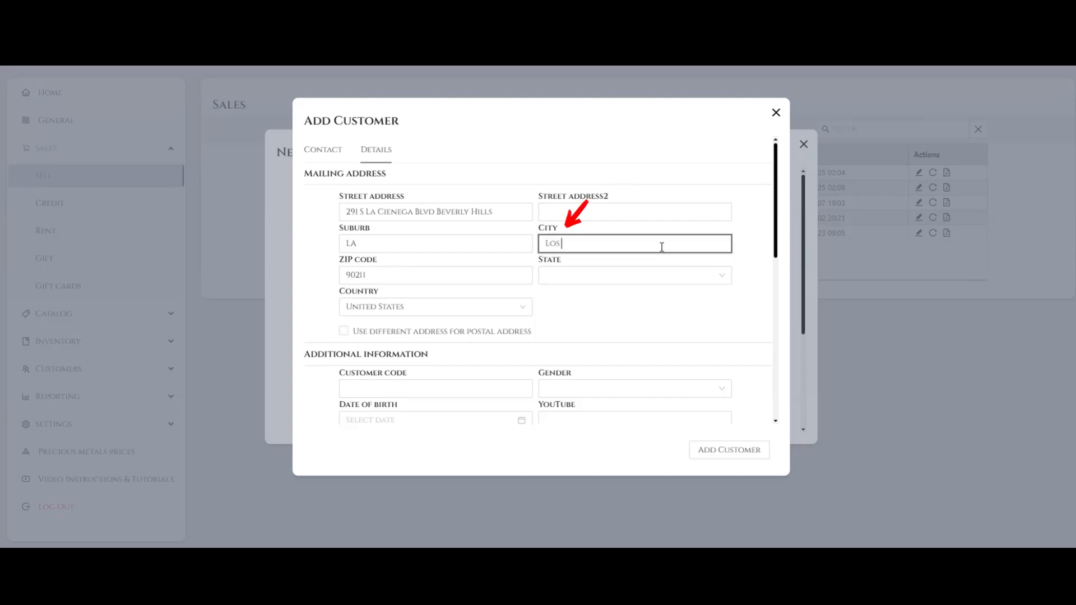
pyautogui.write(' Angeles')
pyautogui.click(721, 277)
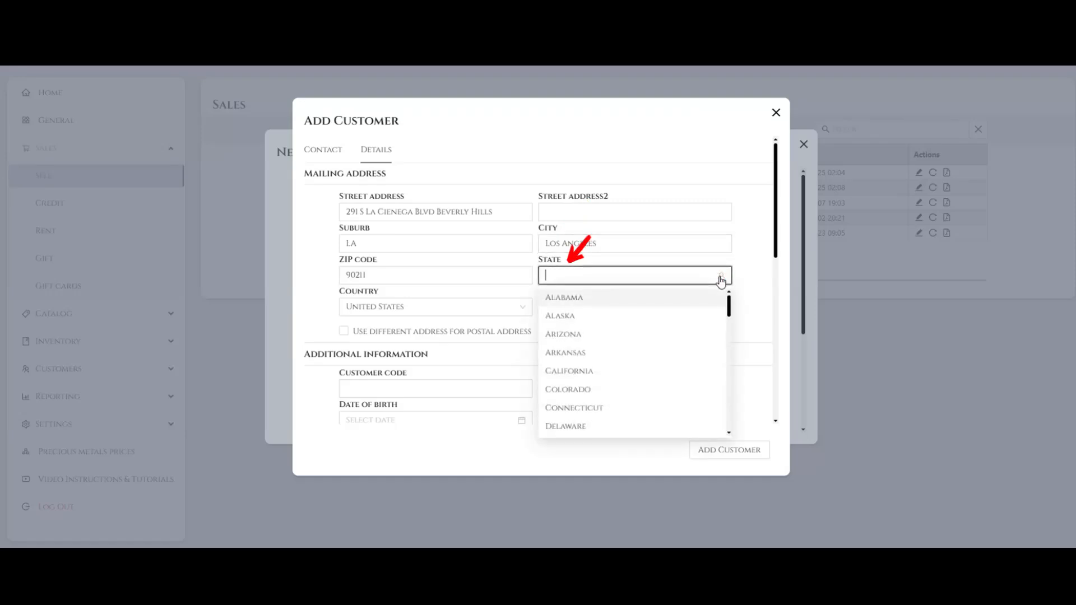
pyautogui.click(579, 372)
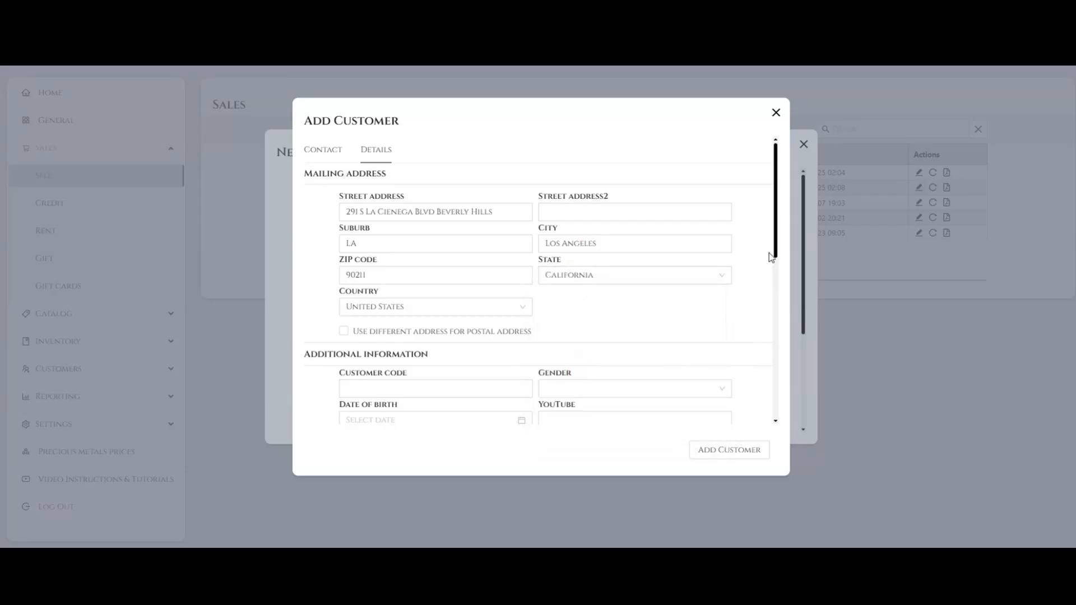
# - Enter the customer code and choose the date of birth in the customer's additional information
pyautogui.moveTo(773, 246); pyautogui.dragTo(778, 328)
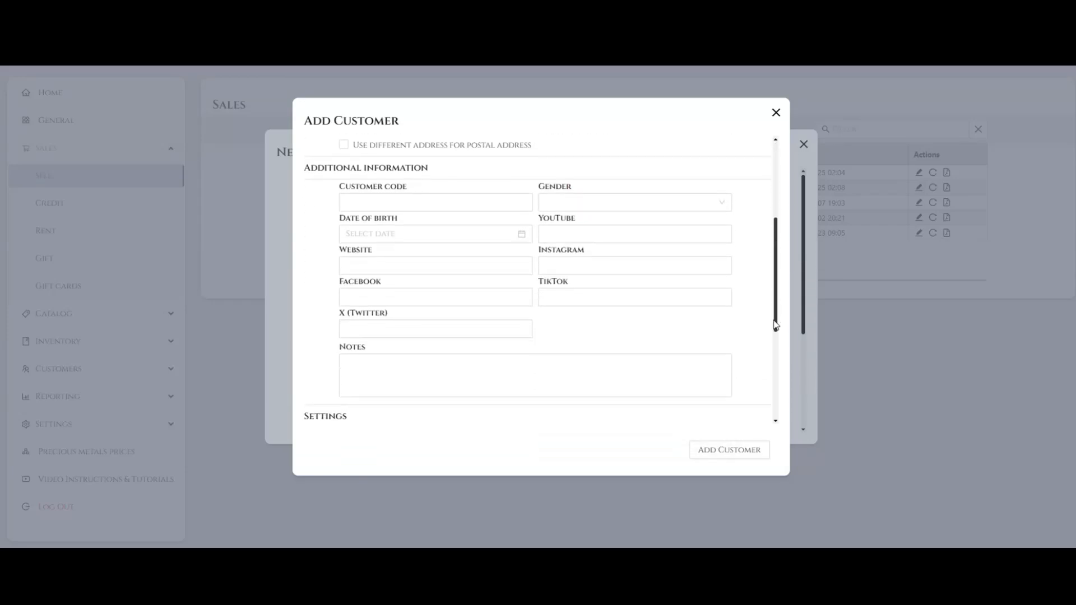
pyautogui.click(351, 202)
pyautogui.write('01003577663')
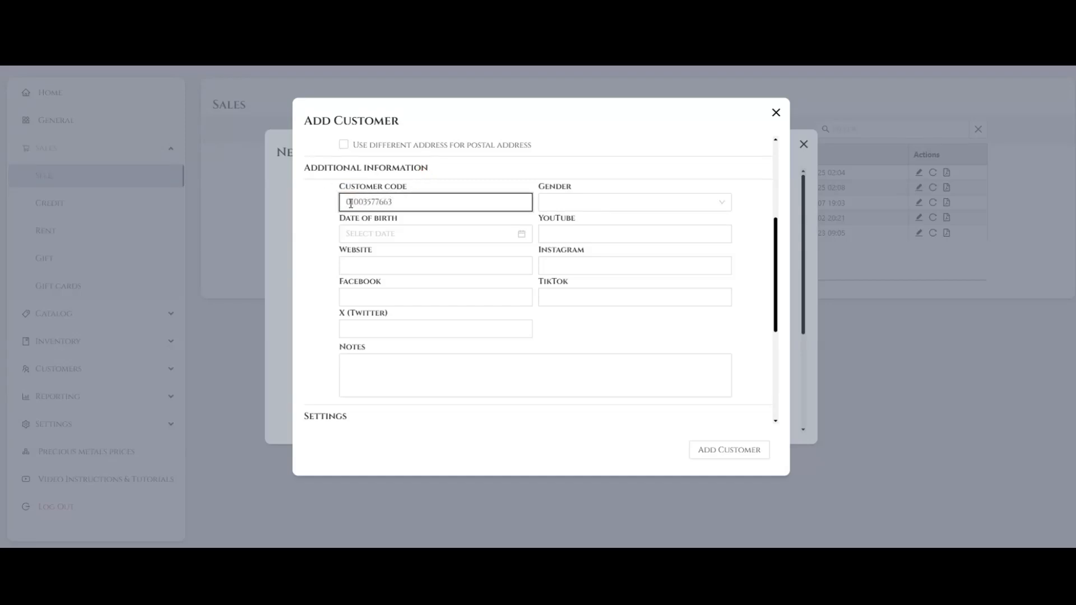
pyautogui.click(521, 235)
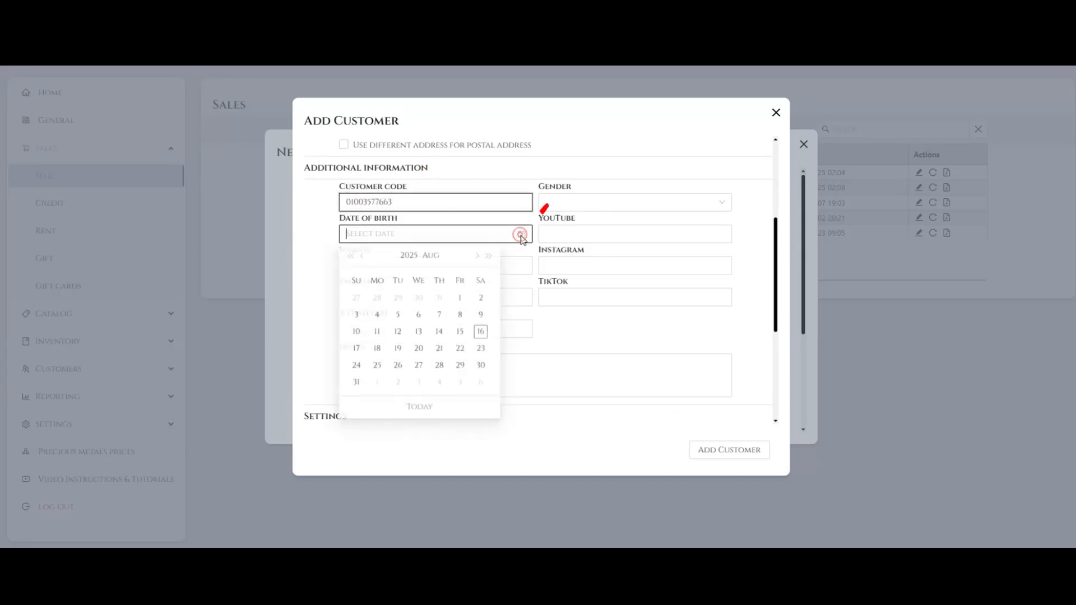
pyautogui.click(410, 257)
pyautogui.click(351, 257)
pyautogui.click(350, 256)
pyautogui.click(350, 256)
pyautogui.click(350, 256)
pyautogui.click(351, 257)
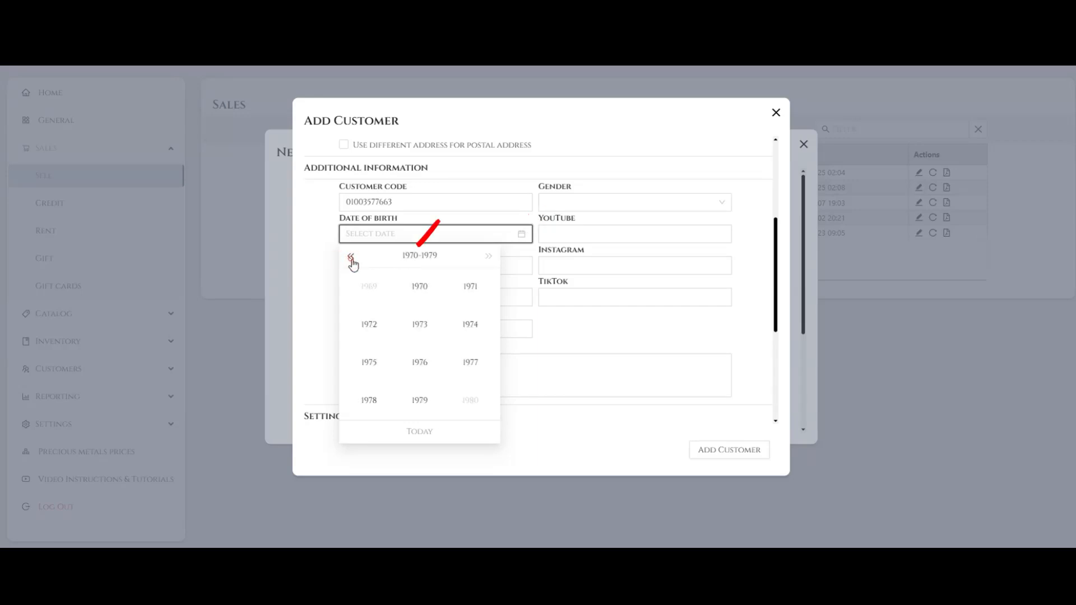
pyautogui.click(437, 388)
pyautogui.click(478, 257)
pyautogui.click(477, 257)
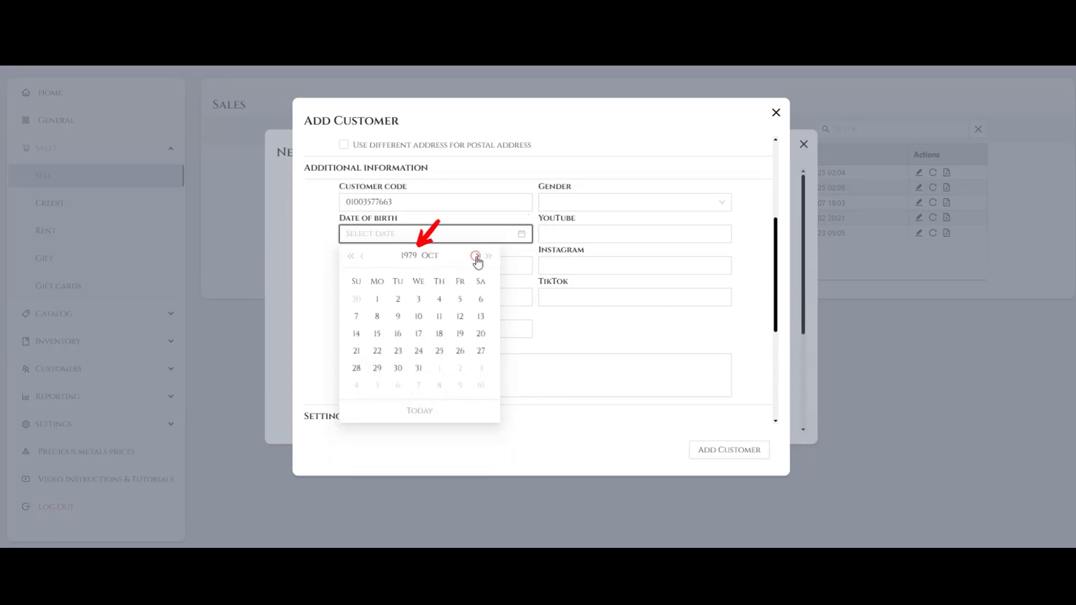
pyautogui.click(419, 317)
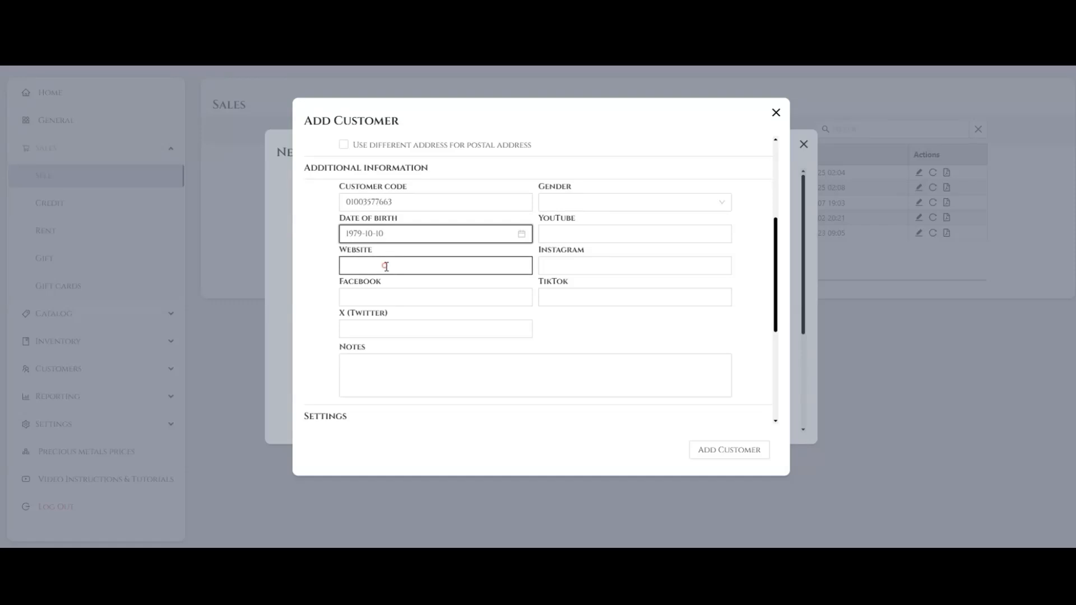
# - Fill in the customer's website as "Website Link", Facebook as "Facebook link" and X (Twitter) as "X link"
pyautogui.click(422, 266)
pyautogui.write('Website Link')
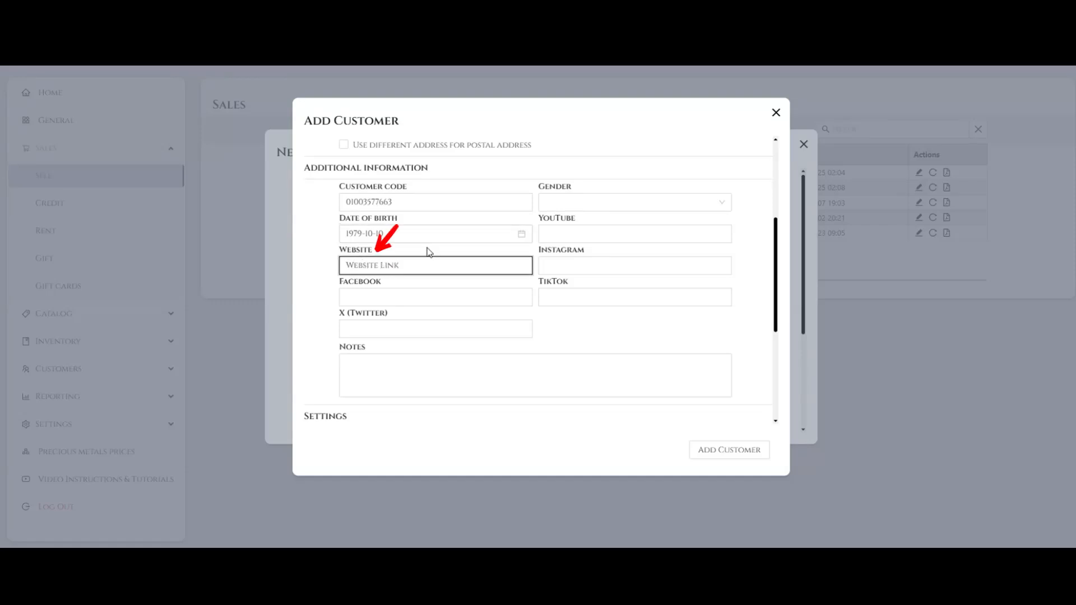
pyautogui.press('Tab')
pyautogui.click(408, 297)
pyautogui.write('Fac')
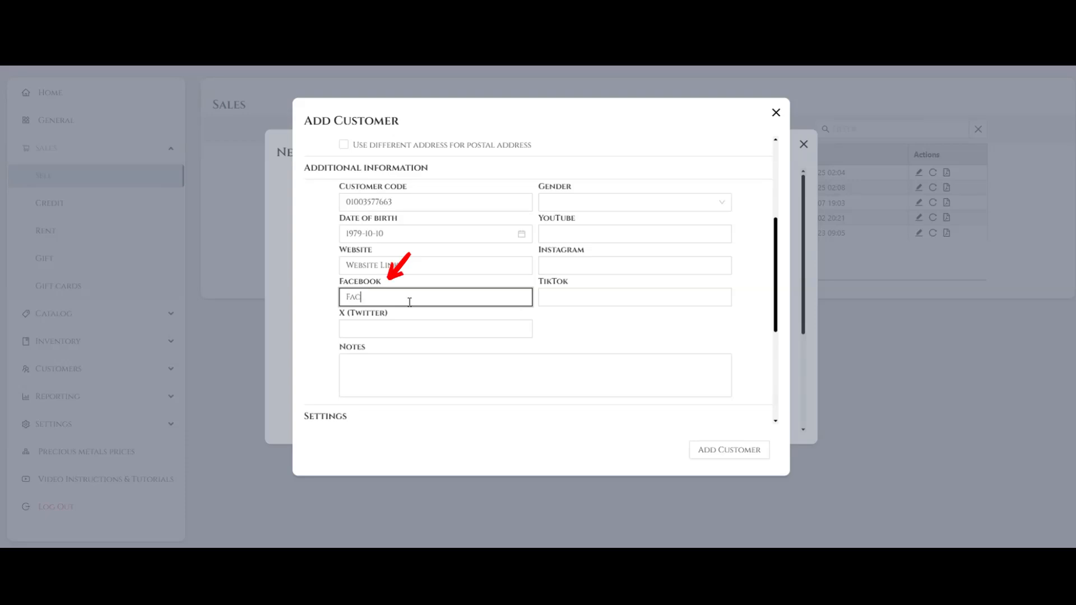
pyautogui.write('ebook link')
pyautogui.click(442, 329)
pyautogui.write('X link')
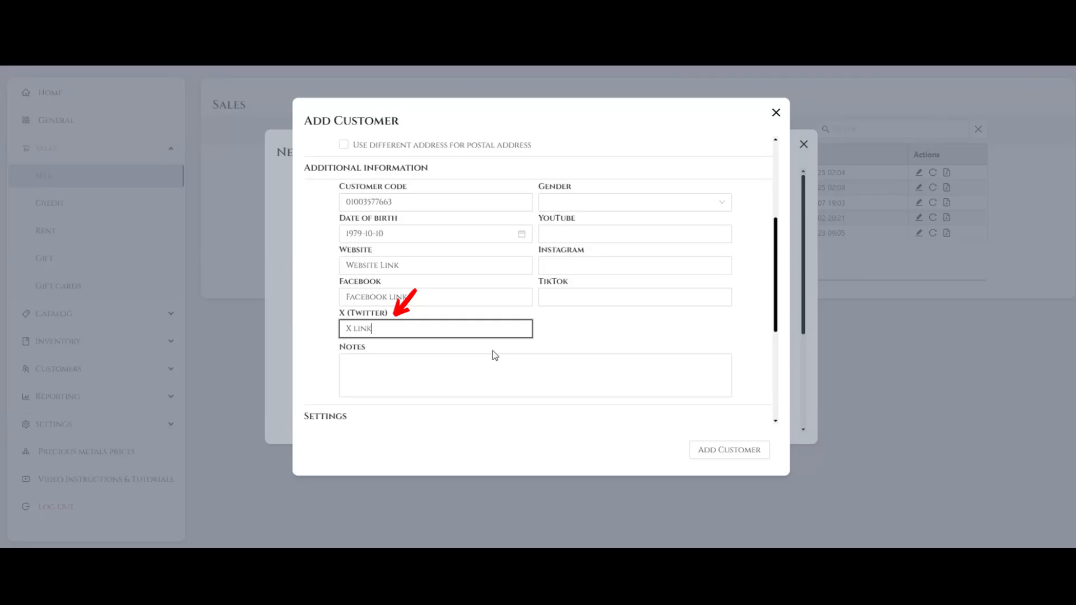
# - Set the customer's gender to Man and enter "Youtube Link" as the YouTube profile
pyautogui.click(723, 209)
pyautogui.click(639, 224)
pyautogui.click(712, 239)
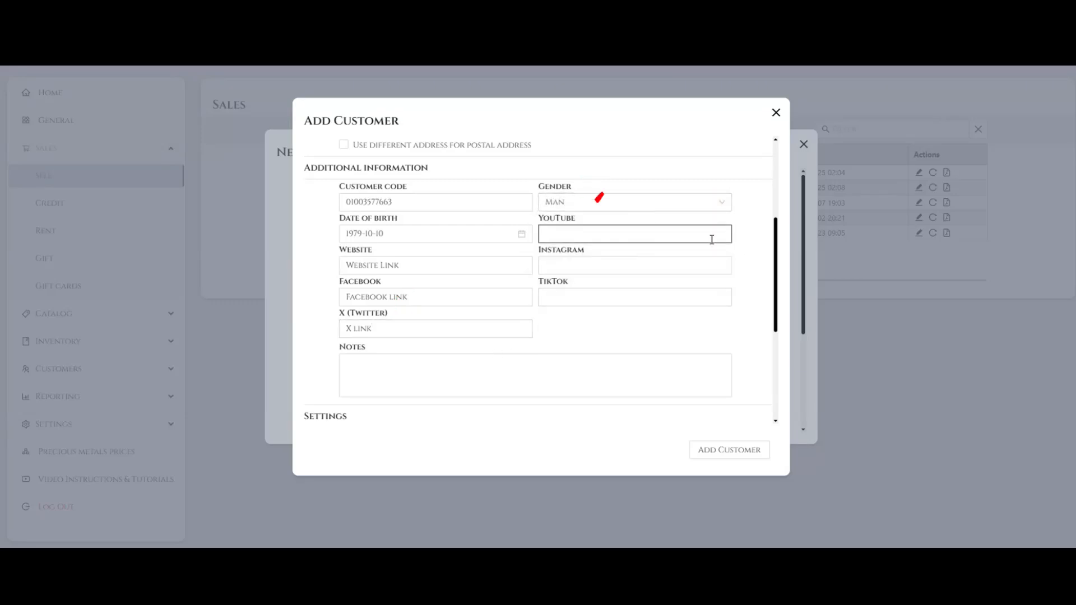
pyautogui.write('Youtube')
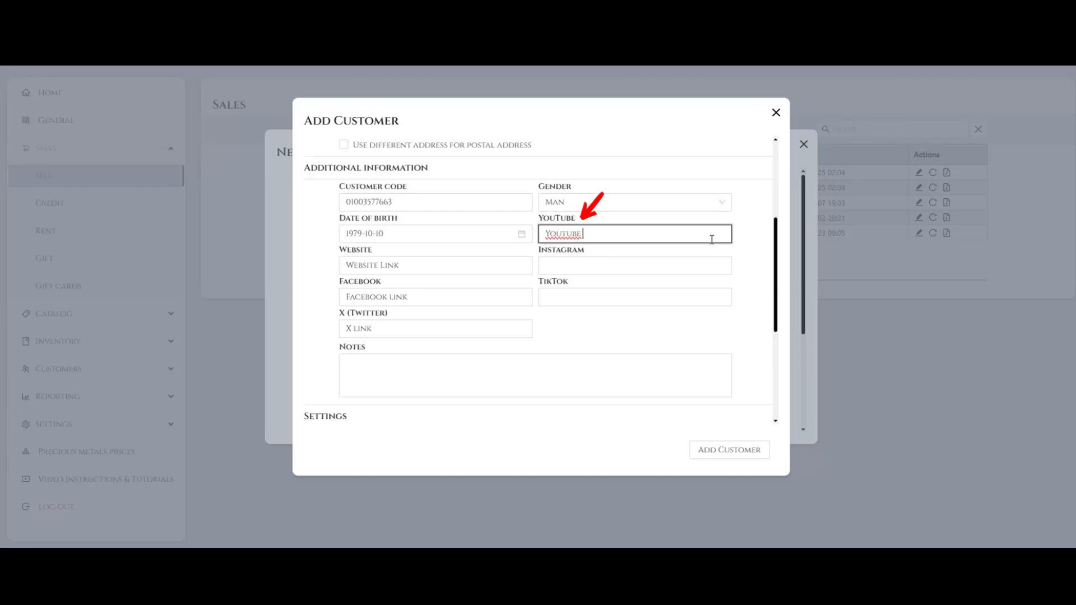
pyautogui.write(' Link')
# - Enter "Instagram Link" and "Tik-Tok Link" as the remaining social profiles and "Note Text" as the customer's note
pyautogui.press('Tab')
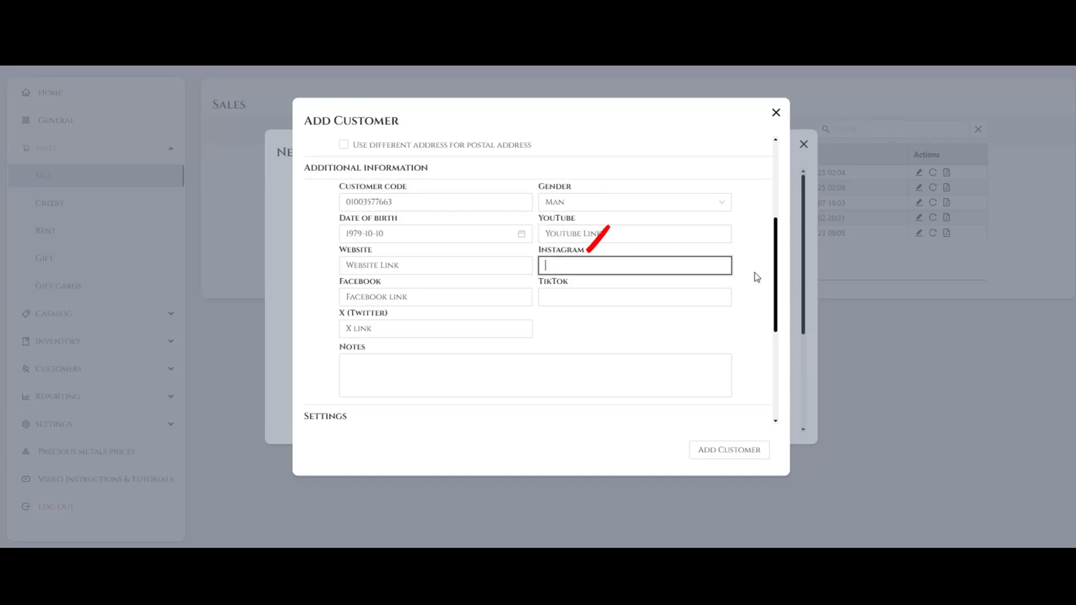
pyautogui.write('Instagram Link')
pyautogui.click(724, 297)
pyautogui.write('Tik')
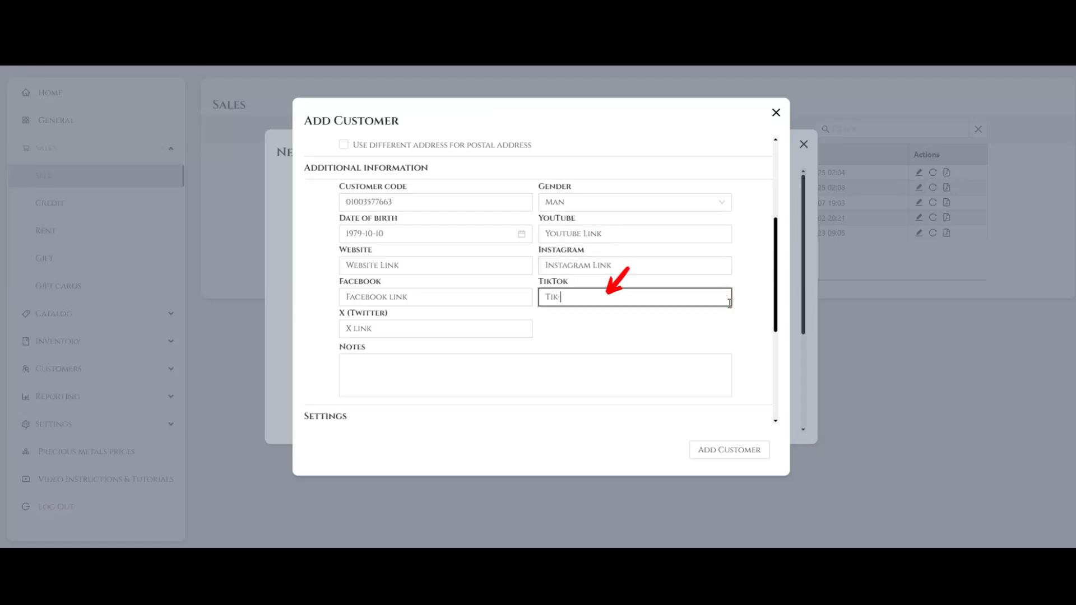
pyautogui.write('-Tok Link')
pyautogui.click(447, 382)
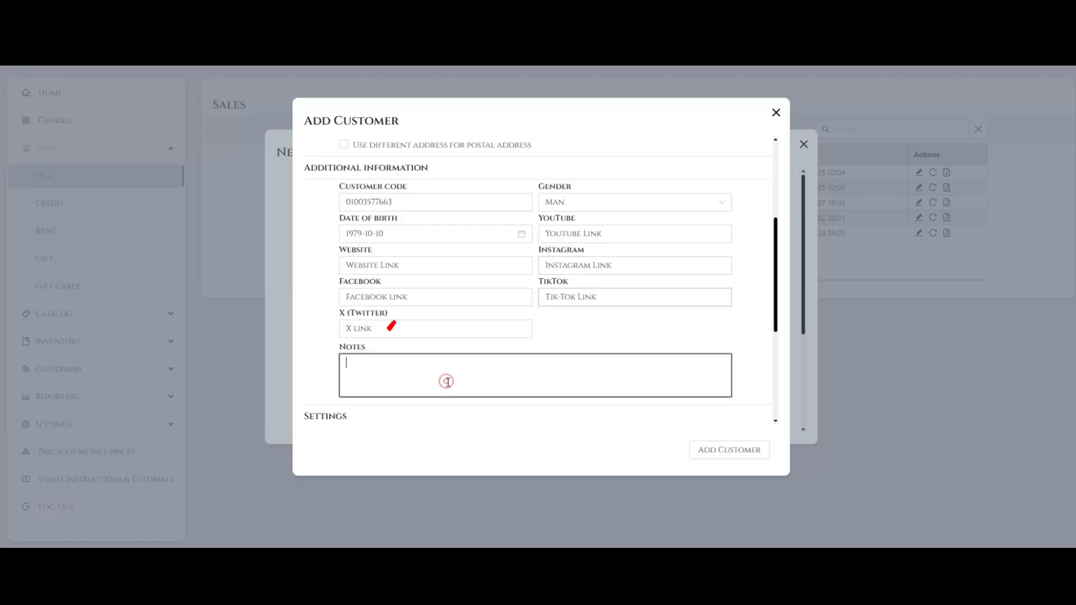
pyautogui.write('Note Text')
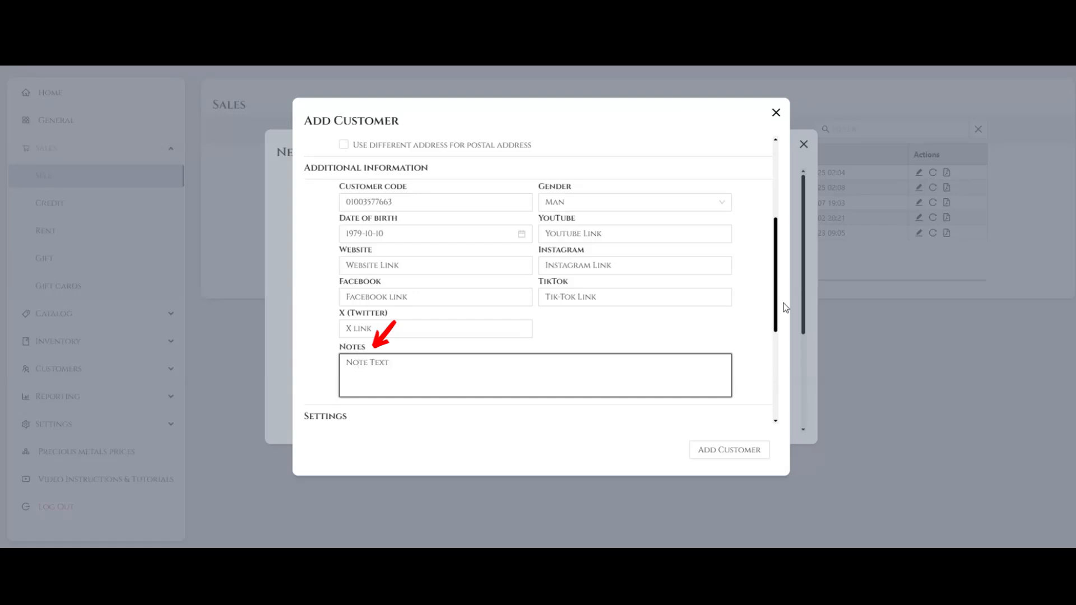
# - Allow an on-account balance for the customer with a balance limit of 500
pyautogui.moveTo(775, 304); pyautogui.dragTo(775, 396)
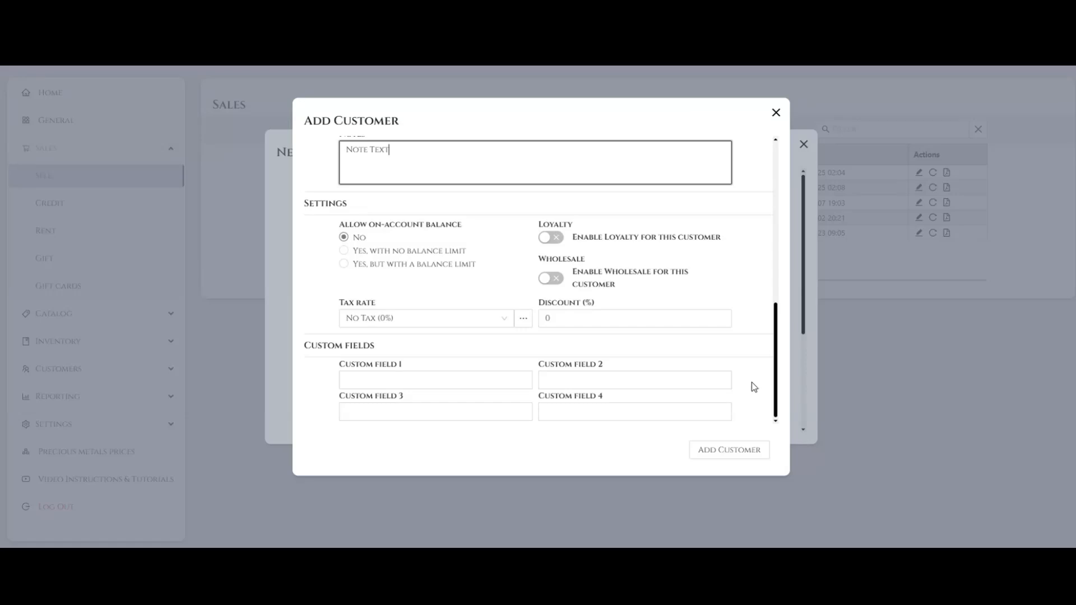
pyautogui.click(345, 250)
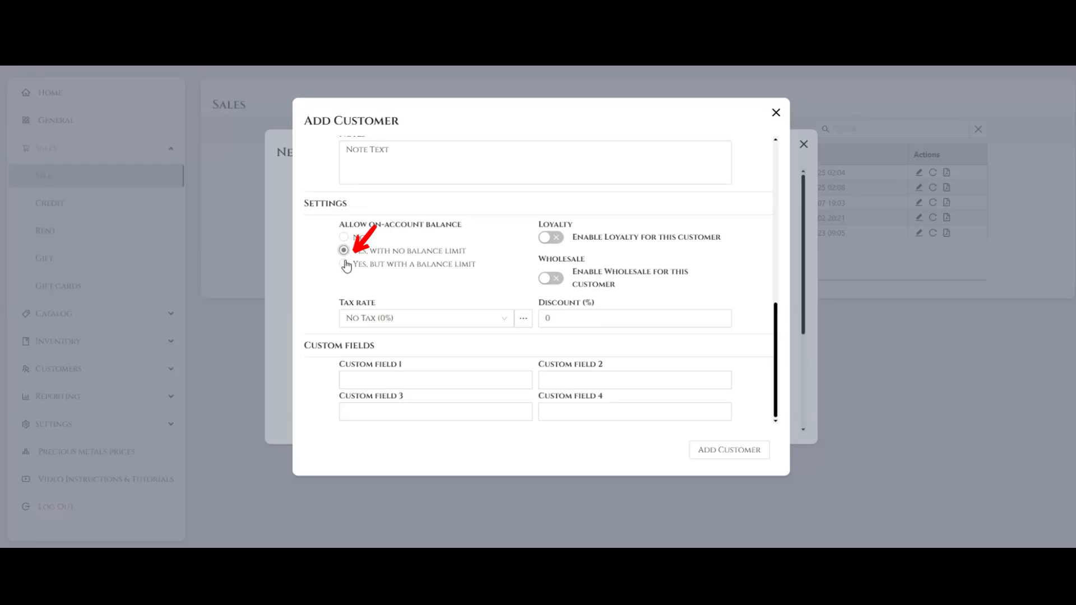
pyautogui.click(345, 267)
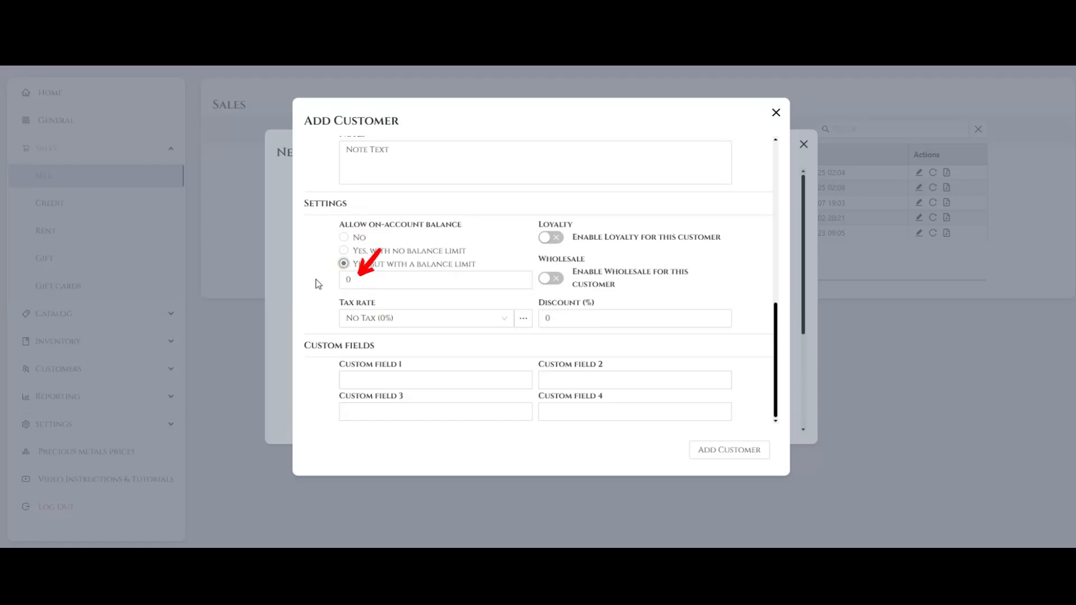
pyautogui.click(349, 281)
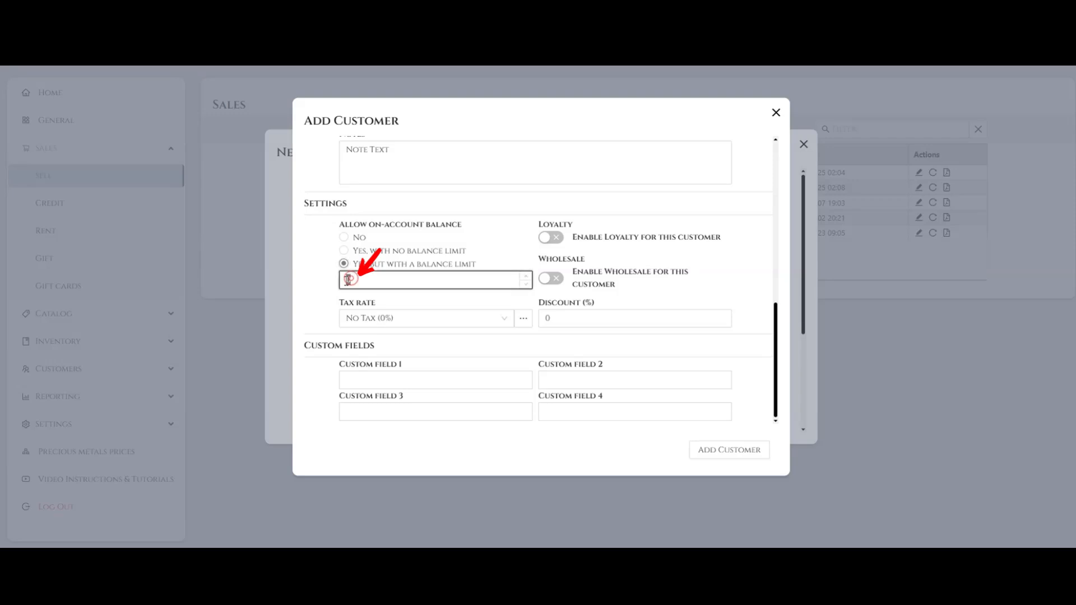
pyautogui.write('500')
pyautogui.click(326, 290)
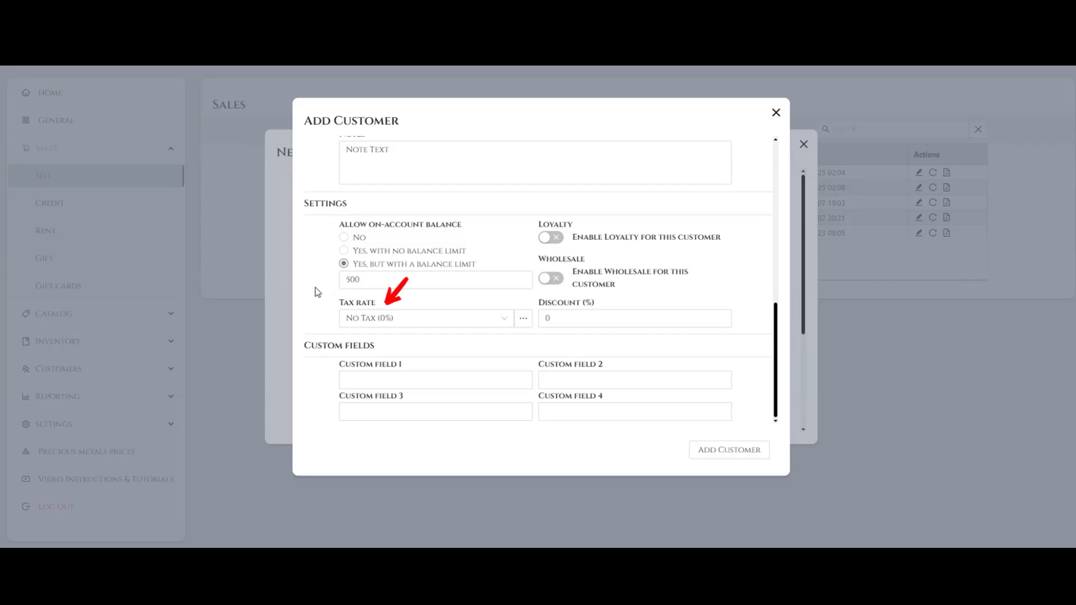
# - Set the customer's tax rate to VAT (9.5%) and fill custom field 1 with "Custom Text"
pyautogui.click(505, 324)
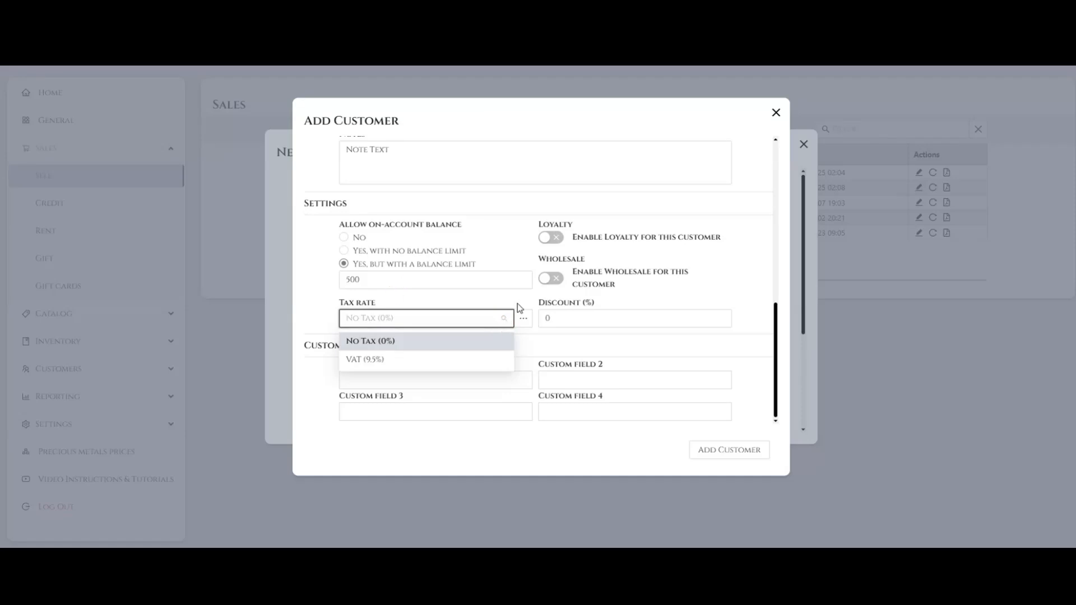
pyautogui.click(518, 300)
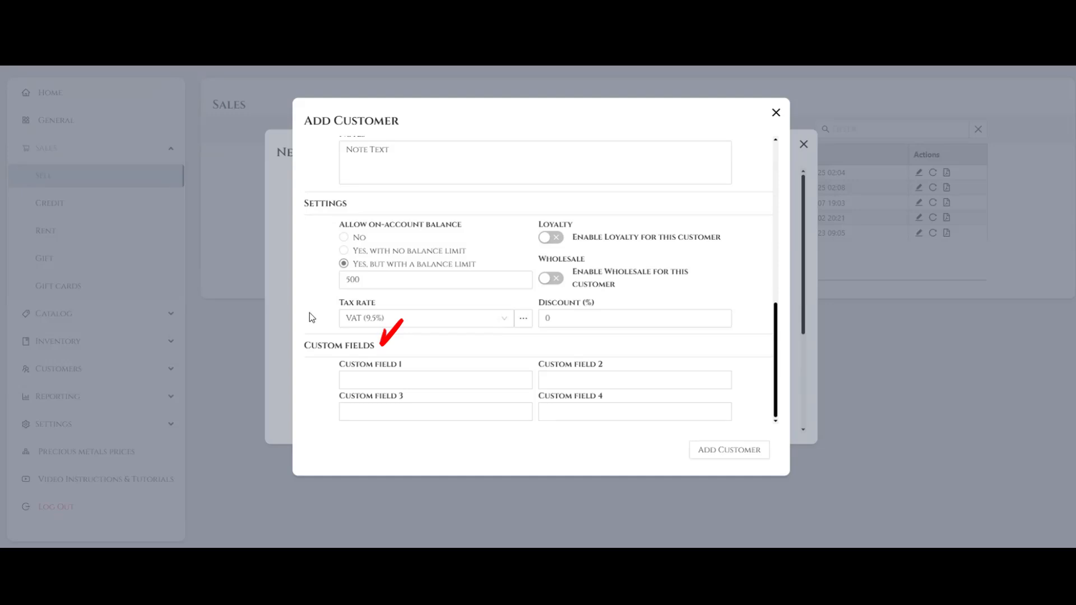
pyautogui.click(359, 380)
pyautogui.write('Custom Text')
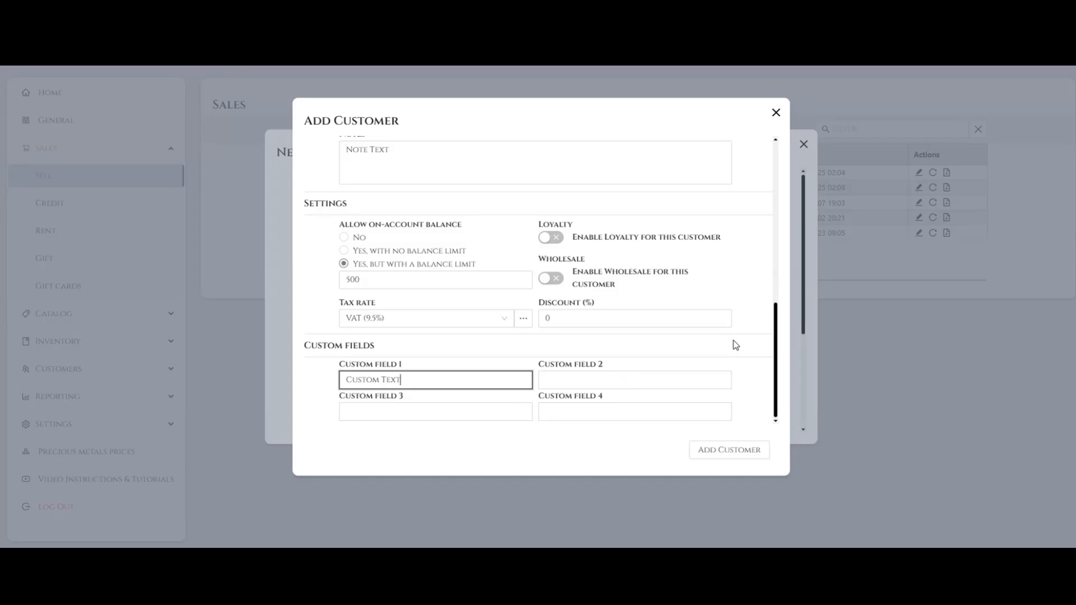
# - Enable loyalty and wholesale for the customer and set the discount to 10%
pyautogui.click(551, 237)
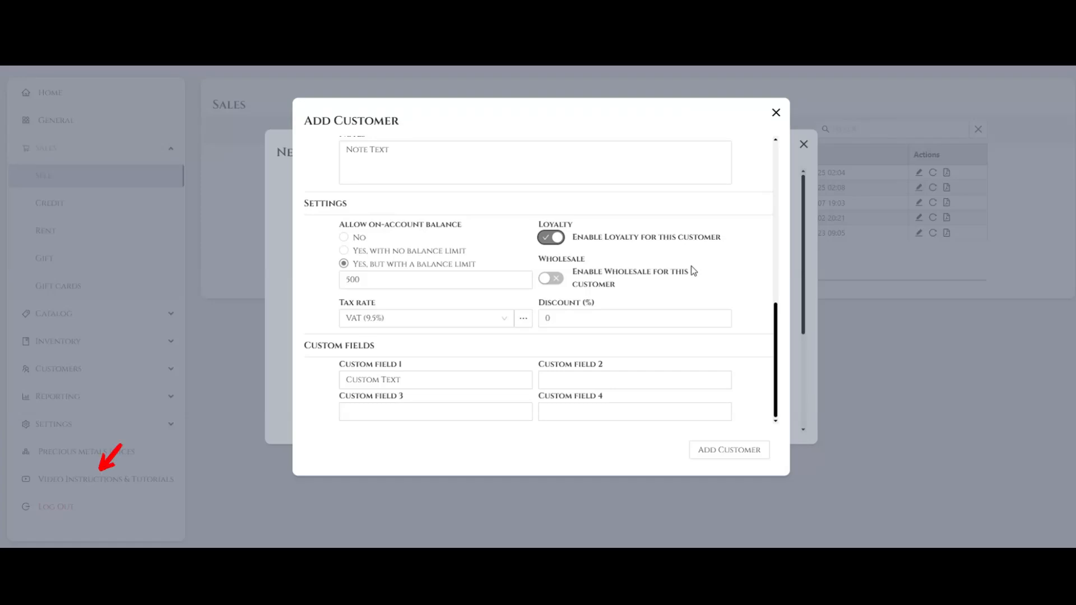
pyautogui.click(554, 284)
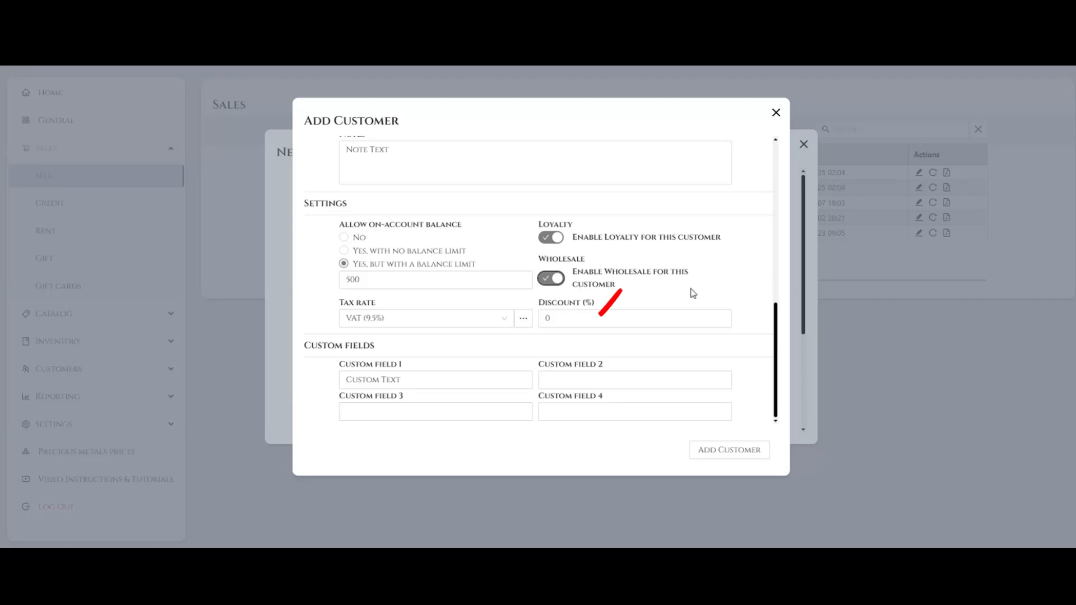
pyautogui.doubleClick(568, 322)
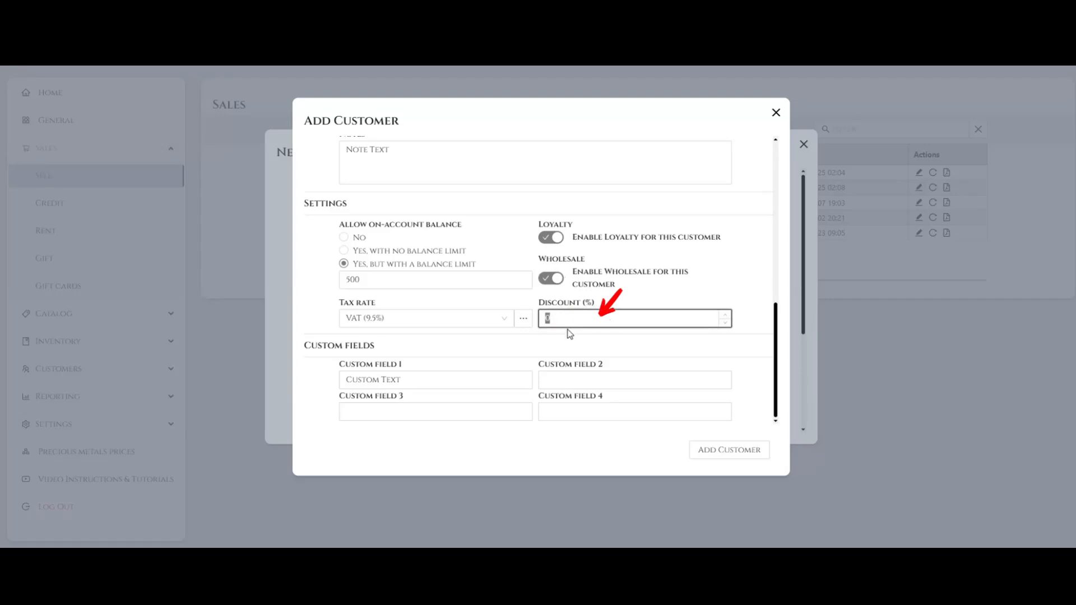
pyautogui.write('10')
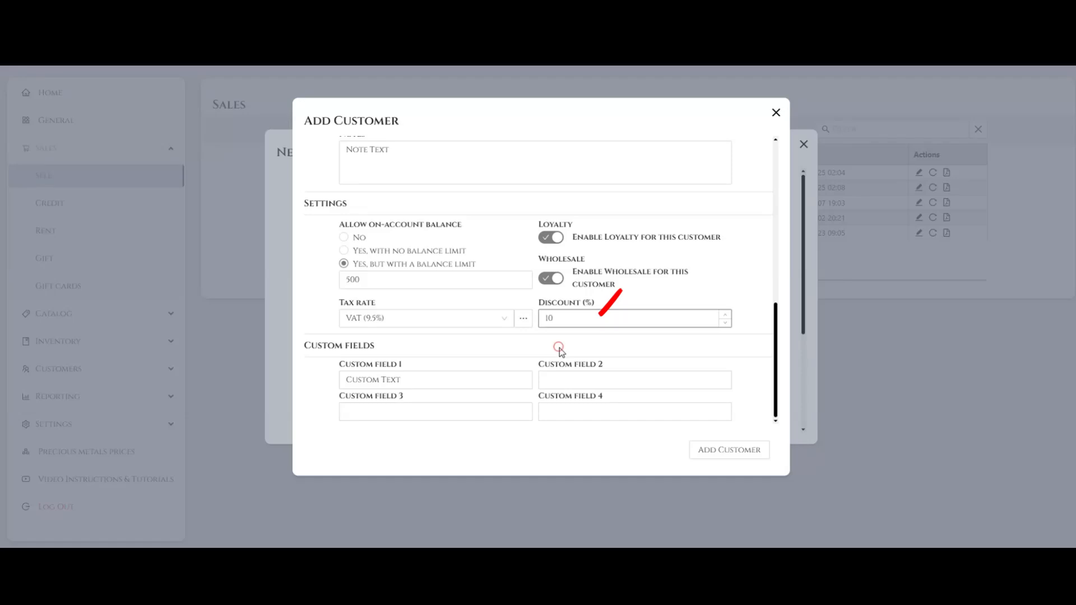
pyautogui.click(561, 350)
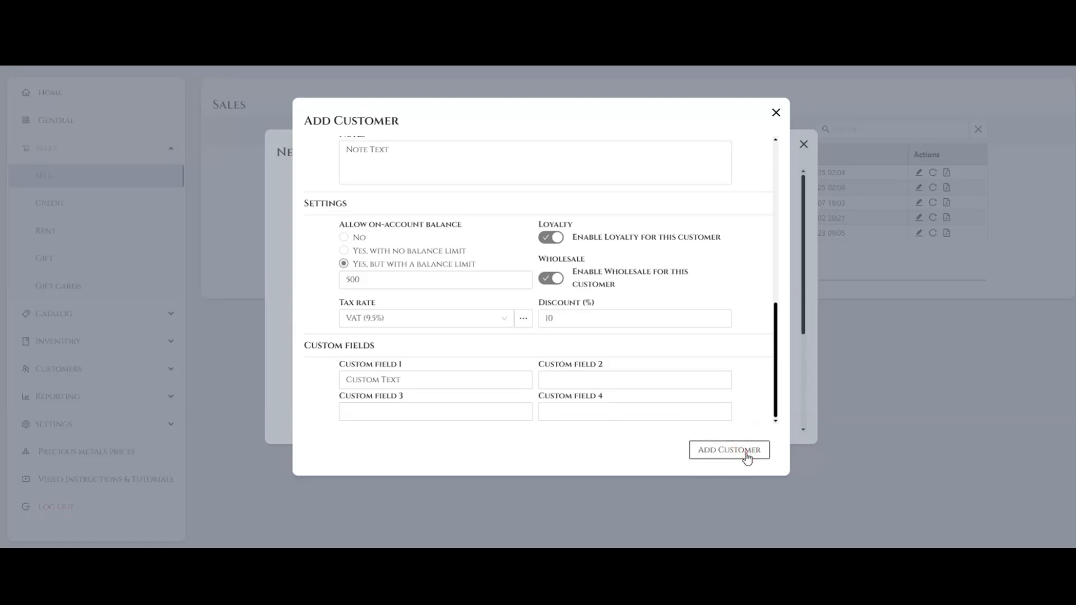
# - Save the new customer, search for the customer's first name in the new sale and assign that customer to it
pyautogui.click(728, 450)
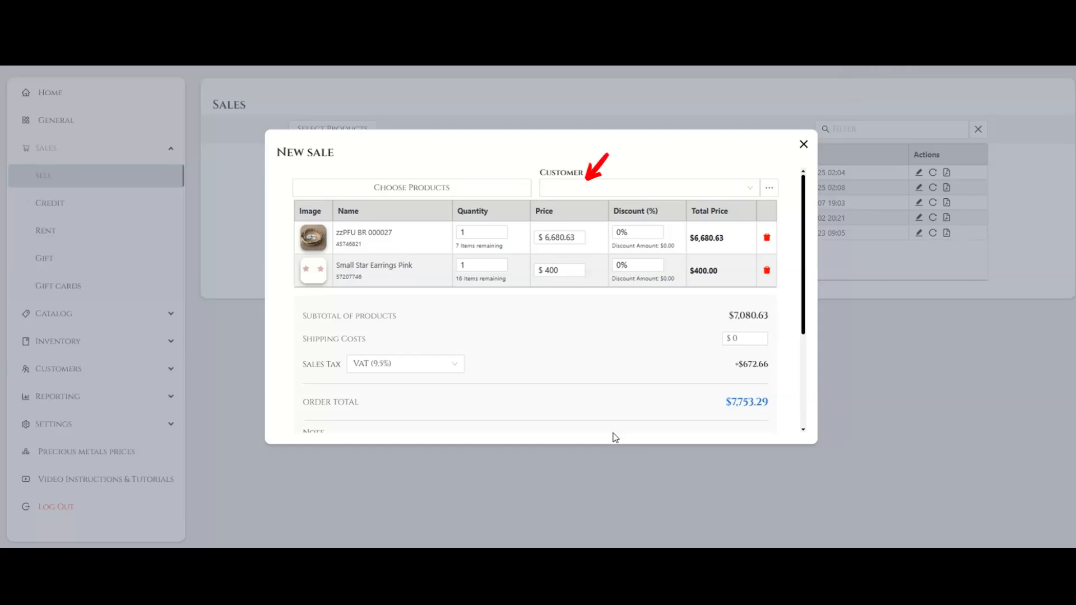
pyautogui.click(747, 188)
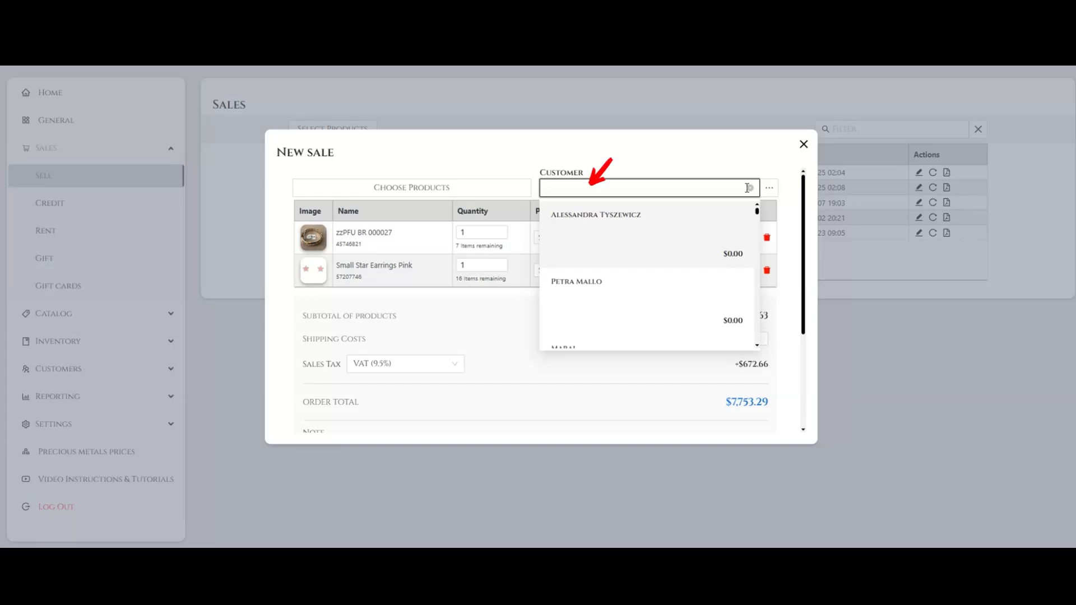
pyautogui.write('JO')
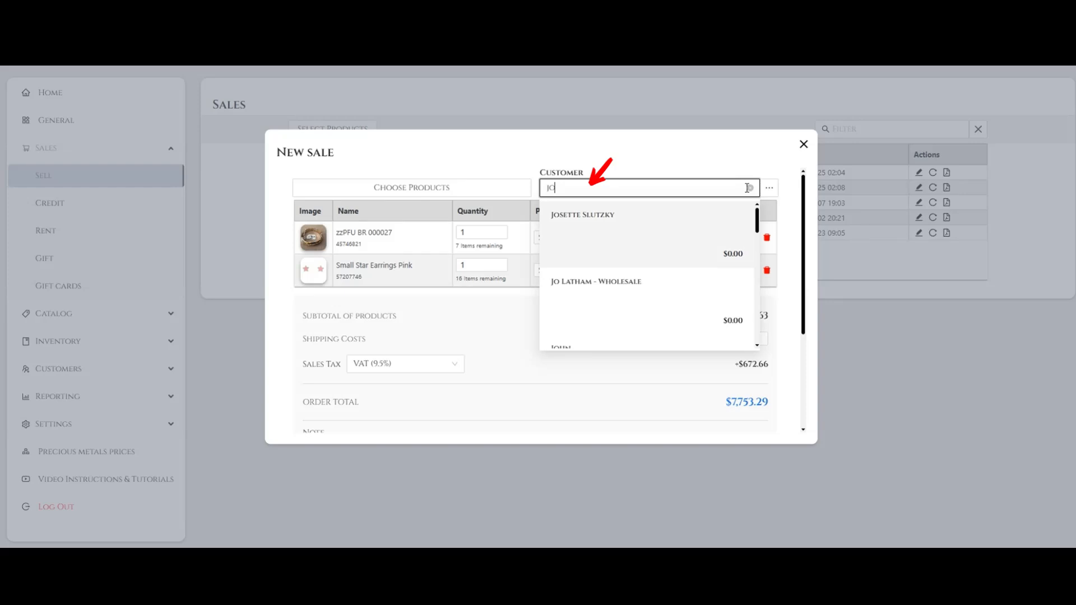
pyautogui.write('H')
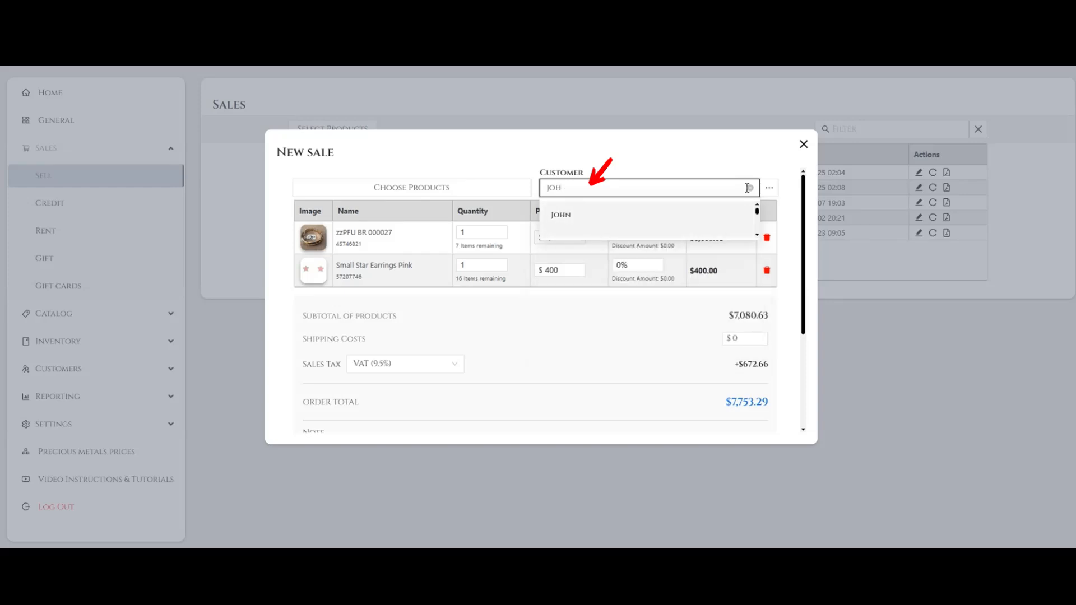
pyautogui.click(626, 225)
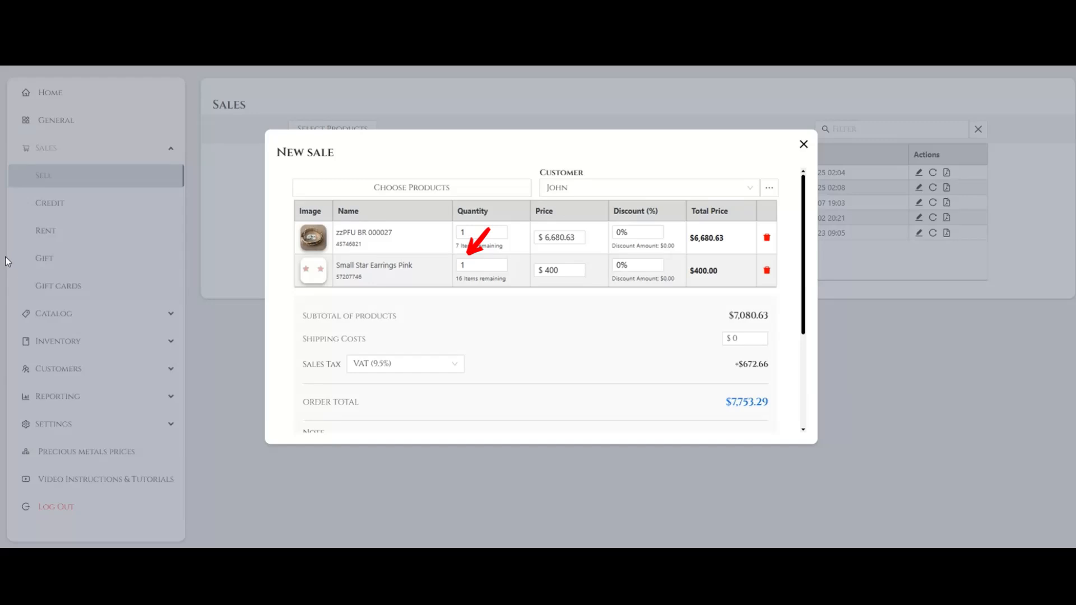
# - Set the quantity of Small Star Earrings Pink to 2 in the new sale
pyautogui.click(466, 266)
pyautogui.press('BackSpace')
pyautogui.write('2')
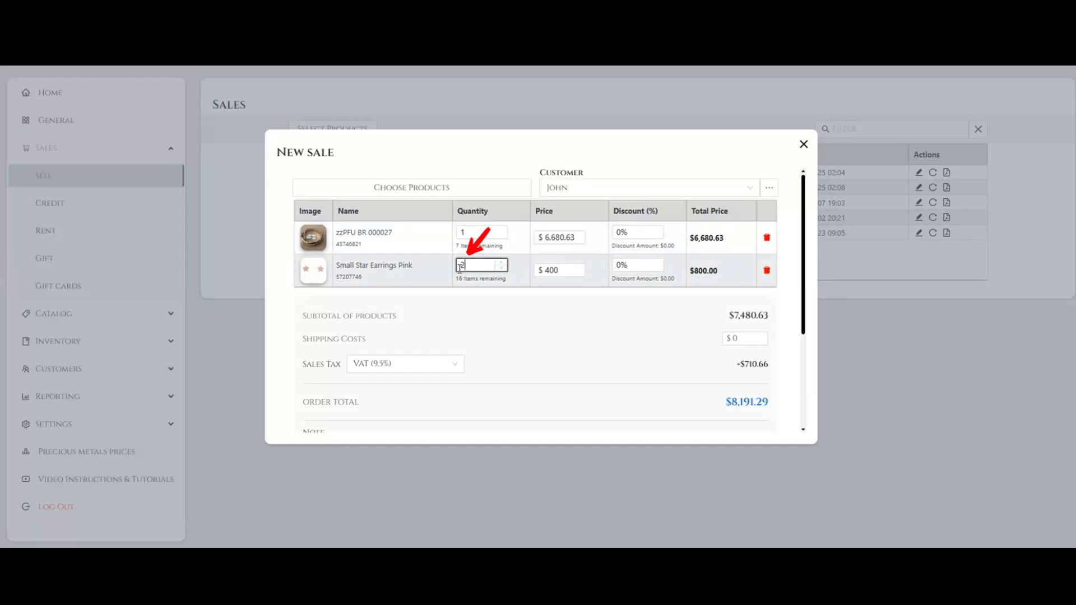
pyautogui.click(500, 306)
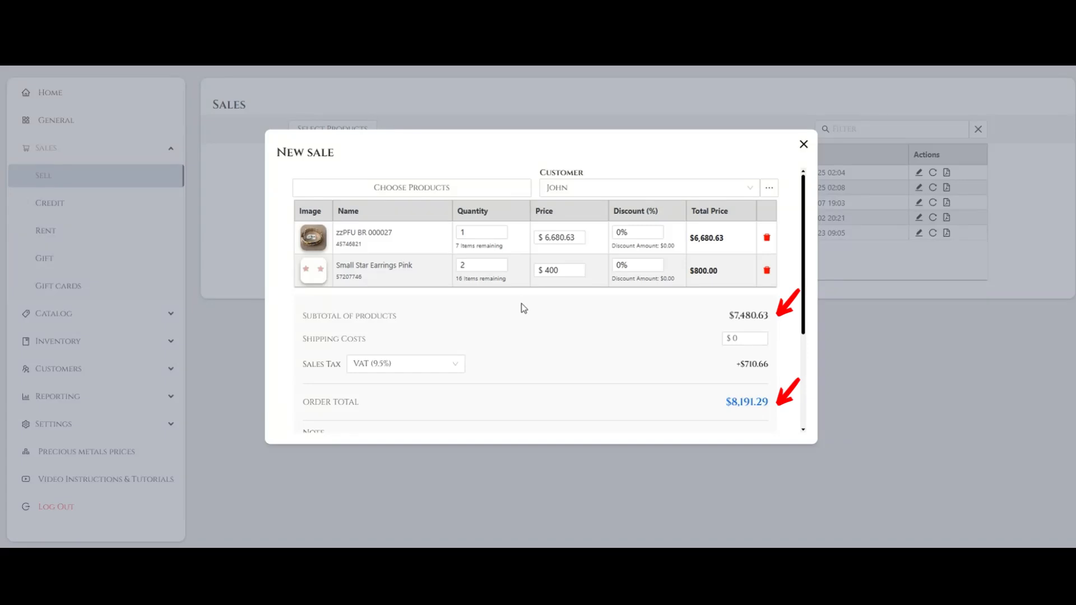
# - Set the price of zzPFU BR 000027 to $5,000 and the price of Small Star Earrings Pink to $500
pyautogui.moveTo(576, 237)
pyautogui.mouseDown()
pyautogui.moveTo(542, 238)
pyautogui.moveTo(548, 270)
pyautogui.moveTo(547, 238)
pyautogui.mouseUp()
pyautogui.write('005000')
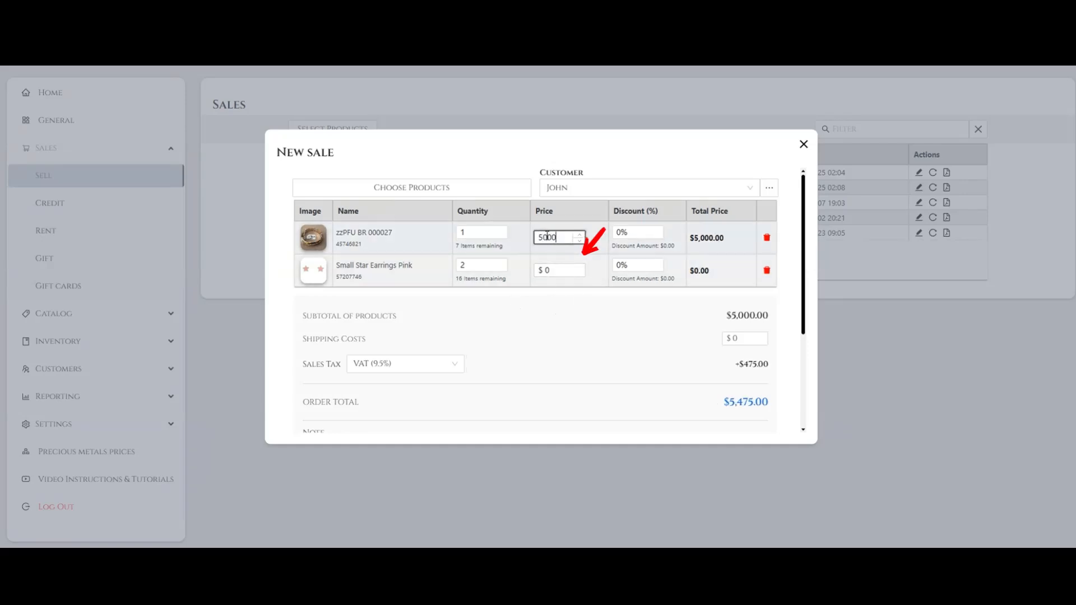
pyautogui.click(549, 270)
pyautogui.write('500')
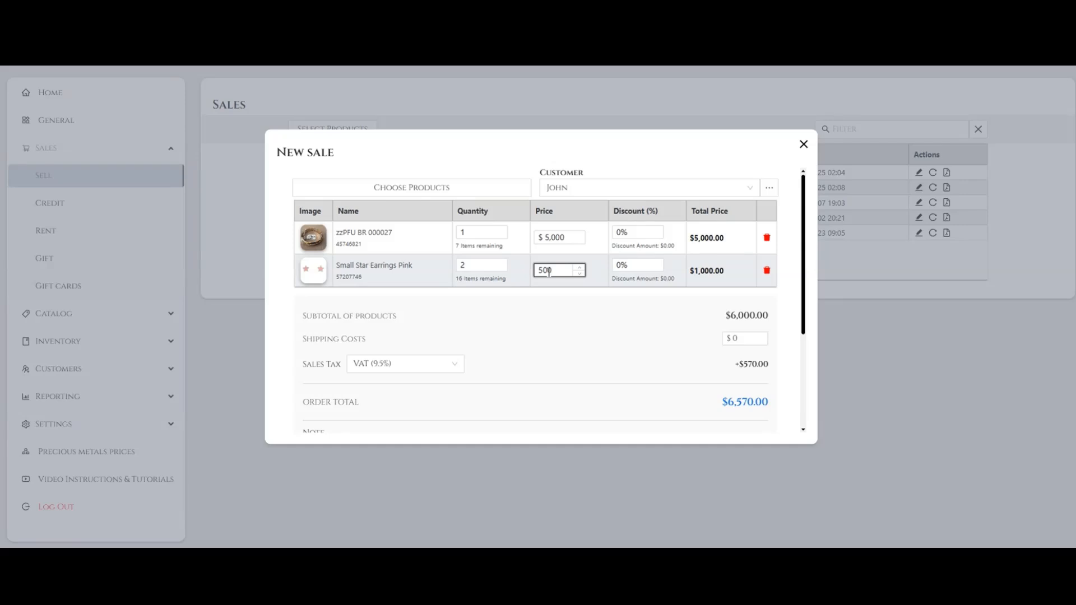
pyautogui.click(561, 312)
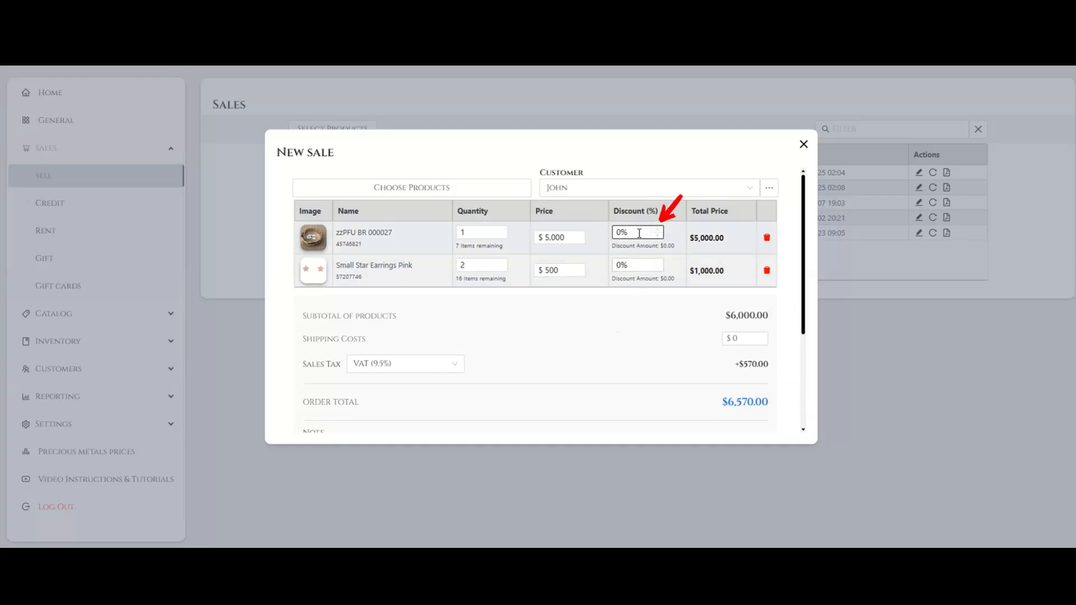
# - Apply a 10% discount to zzPFU BR 000027 and check the sale's total discount
pyautogui.moveTo(636, 232); pyautogui.dragTo(615, 232)
pyautogui.write('10')
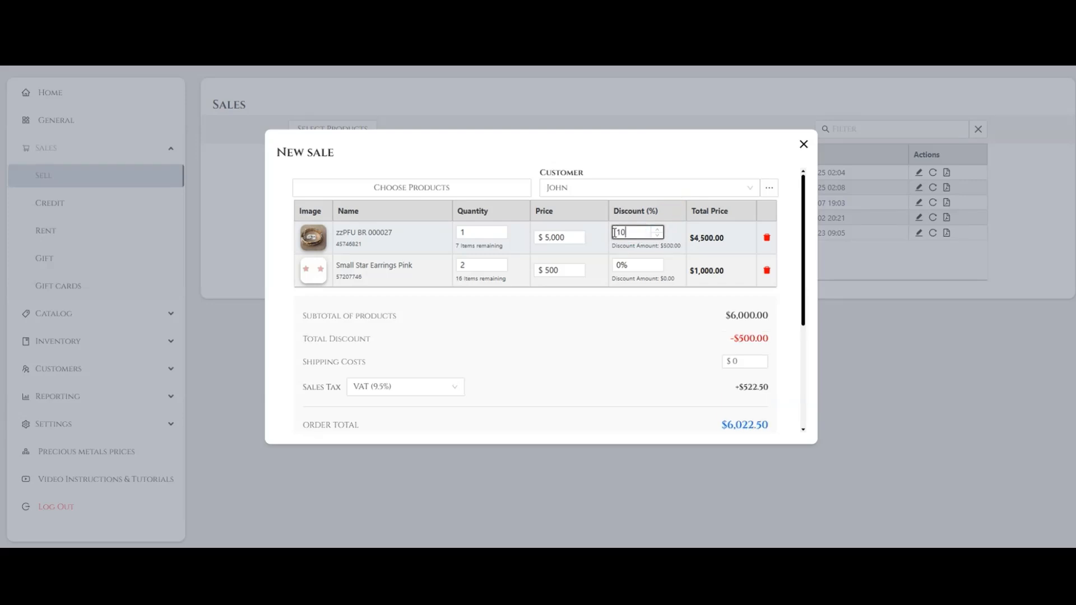
pyautogui.click(593, 337)
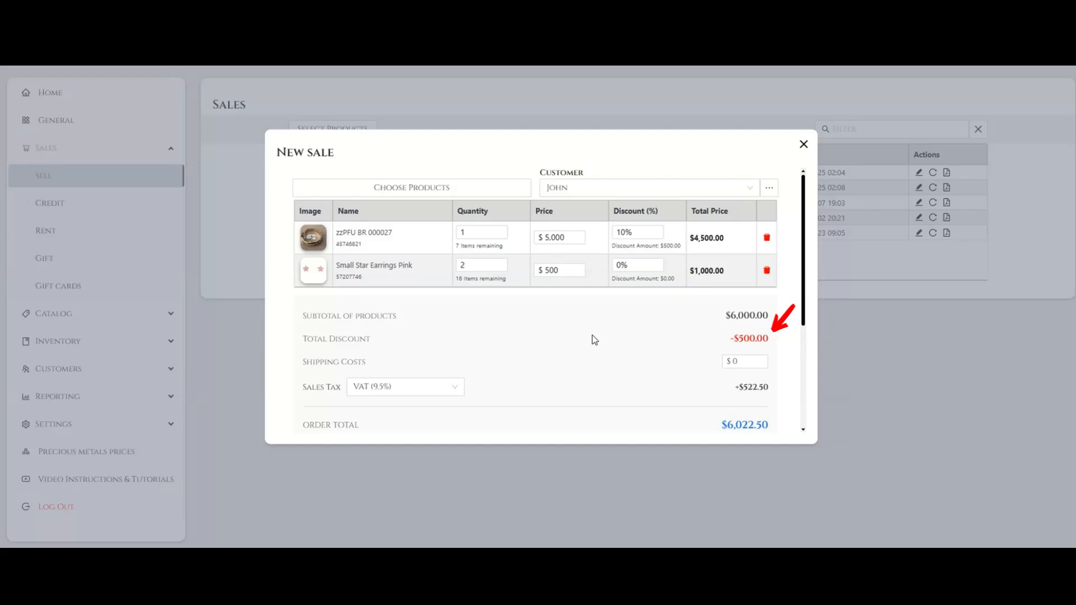
pyautogui.click(731, 338)
pyautogui.moveTo(738, 340); pyautogui.dragTo(769, 340)
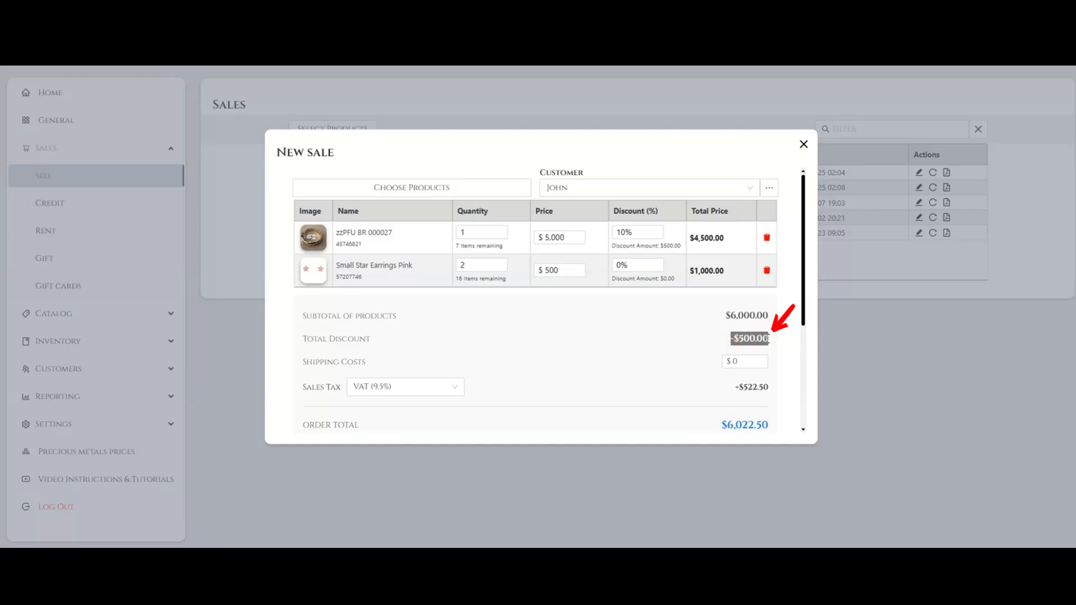
pyautogui.click(699, 344)
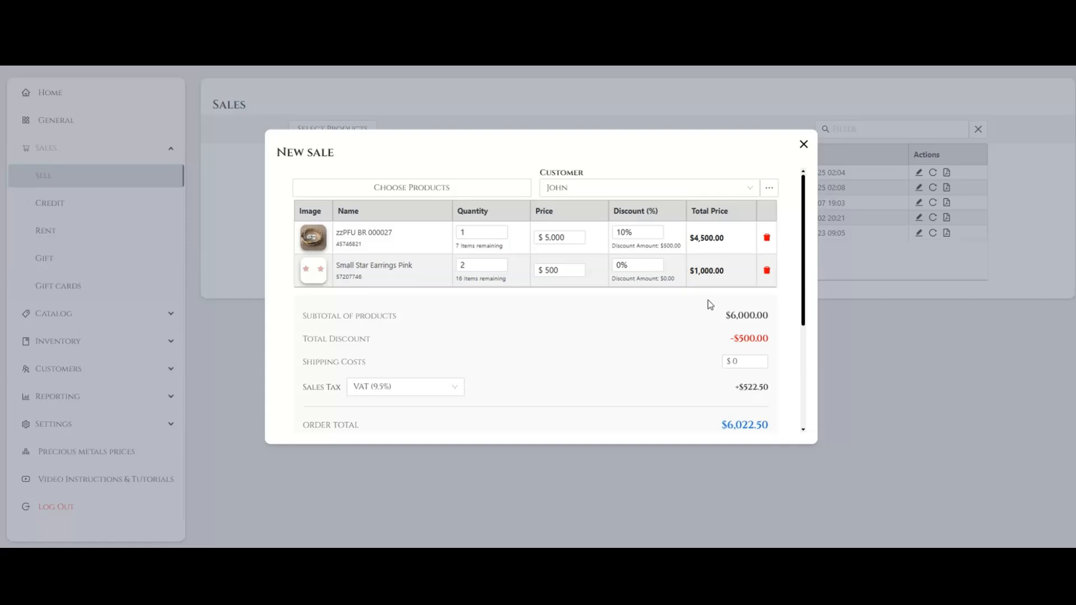
# - Remove Small Star Earrings Pink from the sale and review the product subtotal and total discount
pyautogui.click(766, 271)
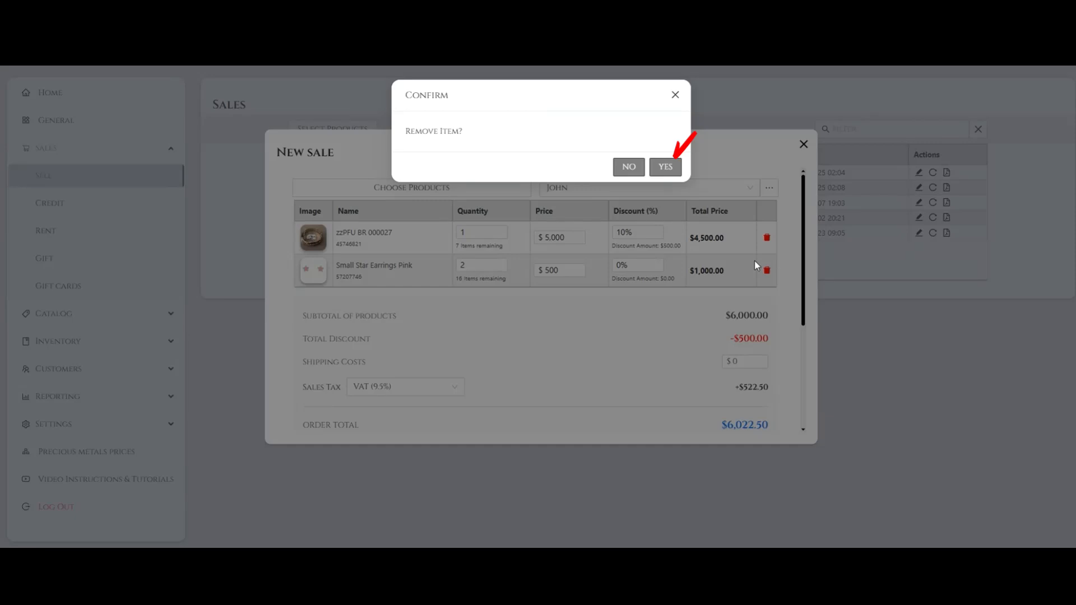
pyautogui.click(672, 174)
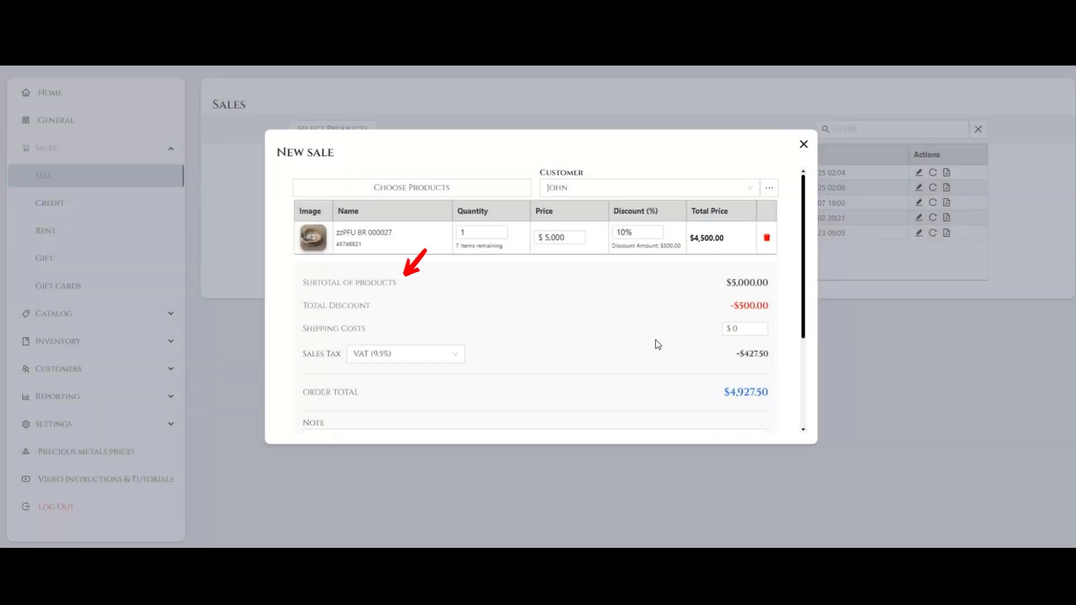
pyautogui.tripleClick(303, 283)
pyautogui.moveTo(719, 281); pyautogui.dragTo(766, 280)
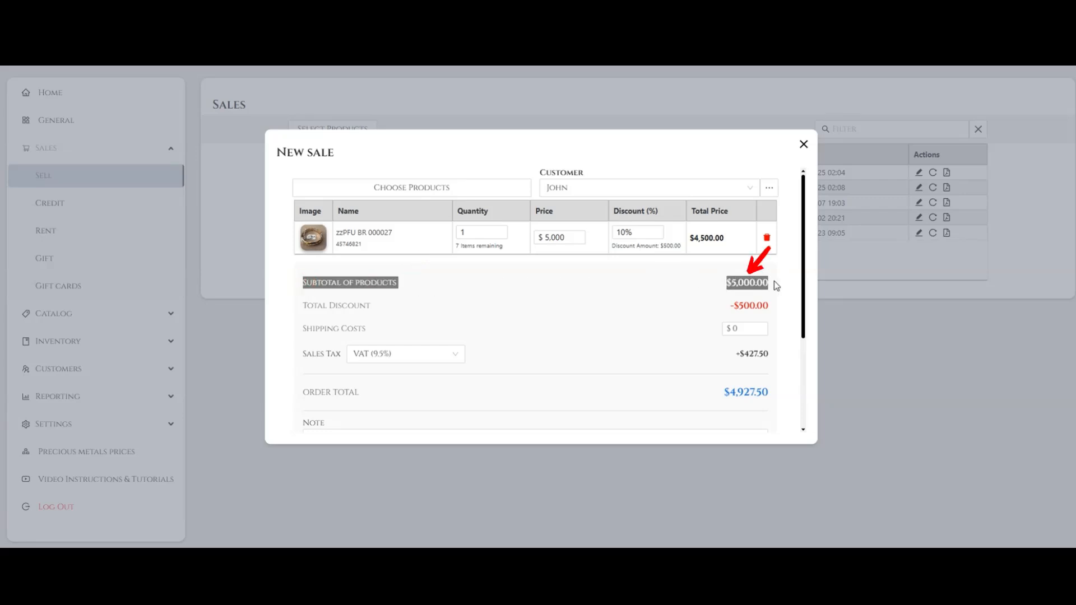
pyautogui.click(459, 297)
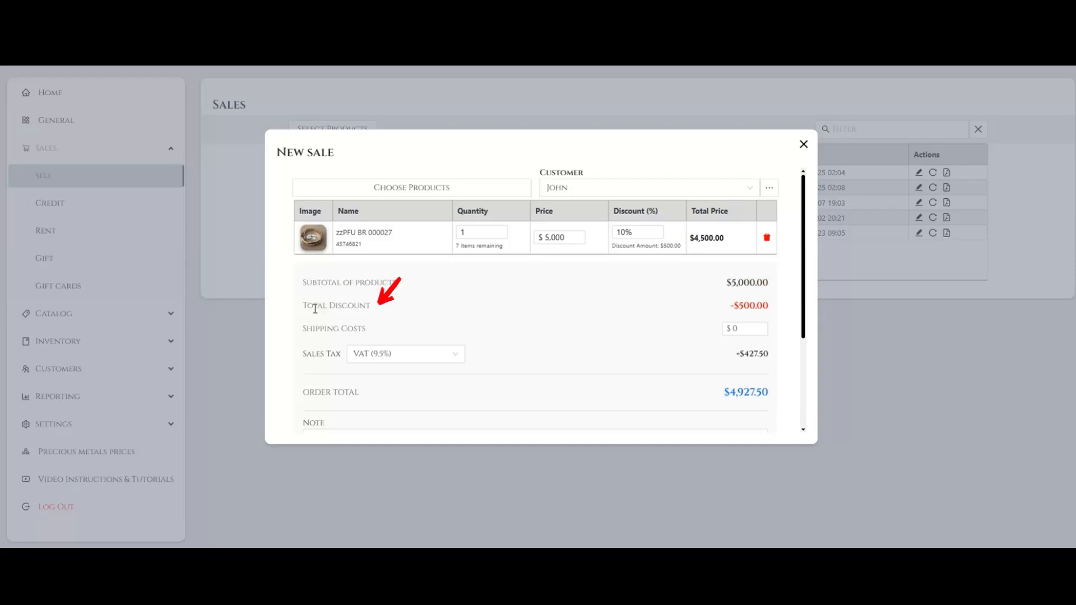
pyautogui.moveTo(304, 307); pyautogui.dragTo(772, 309)
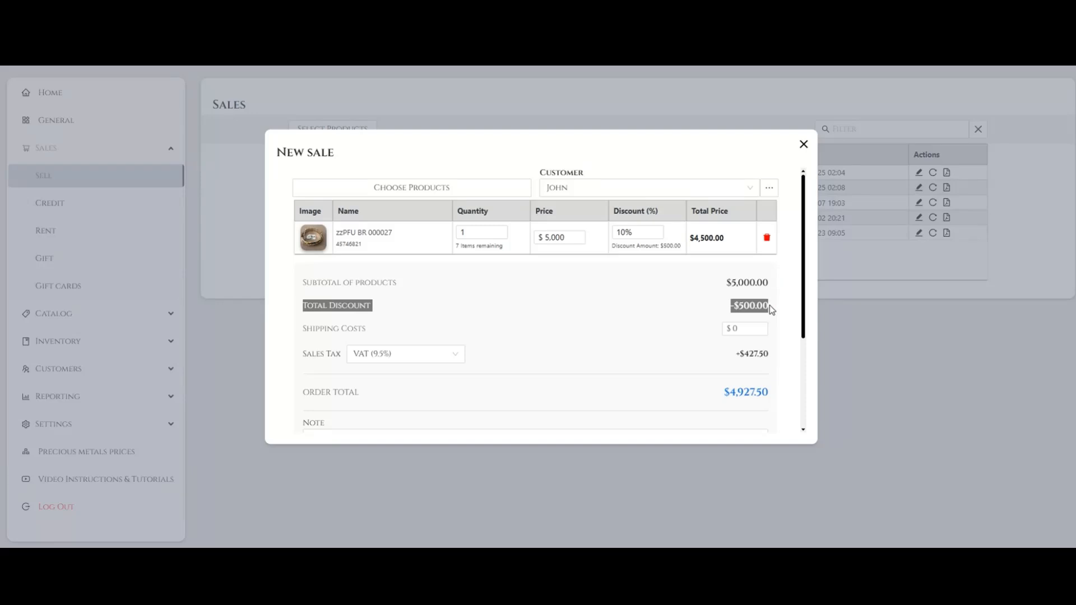
pyautogui.click(320, 331)
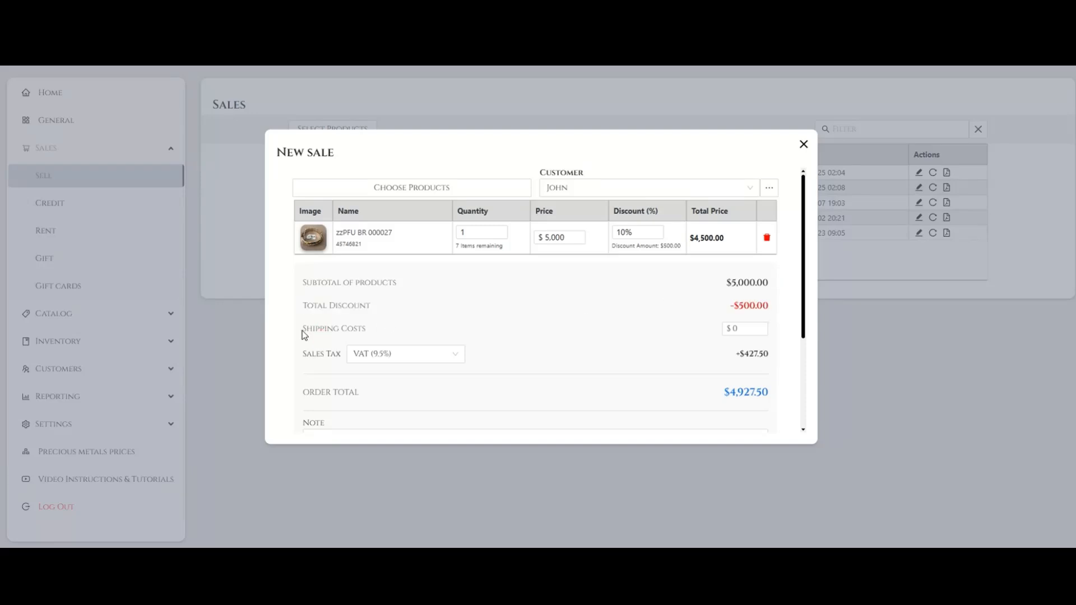
# - Set the shipping costs of the new sale to $85
pyautogui.moveTo(302, 331); pyautogui.dragTo(367, 329)
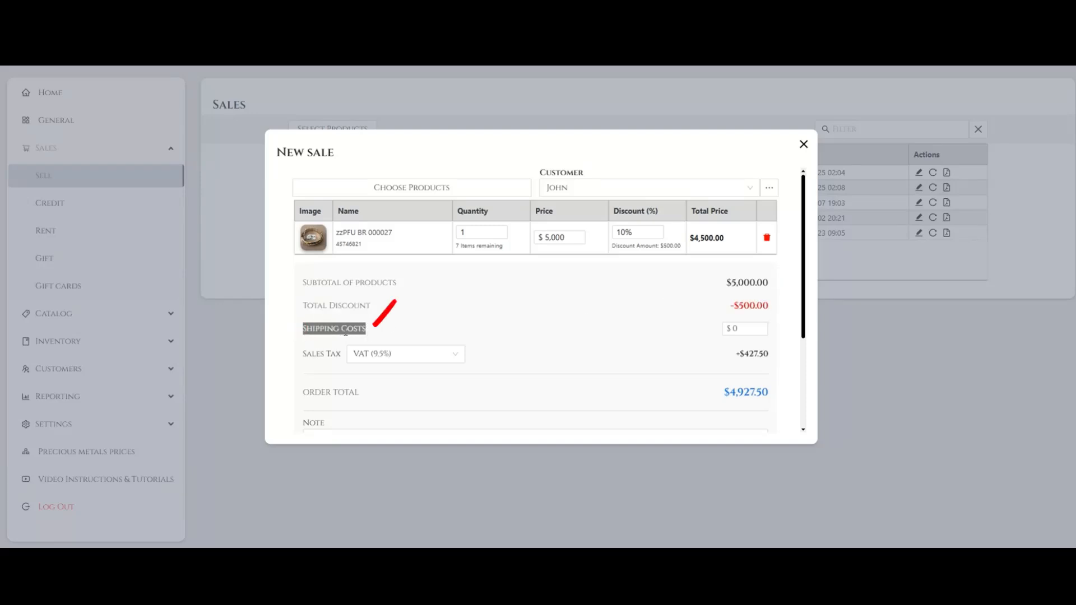
pyautogui.click(373, 328)
pyautogui.click(735, 330)
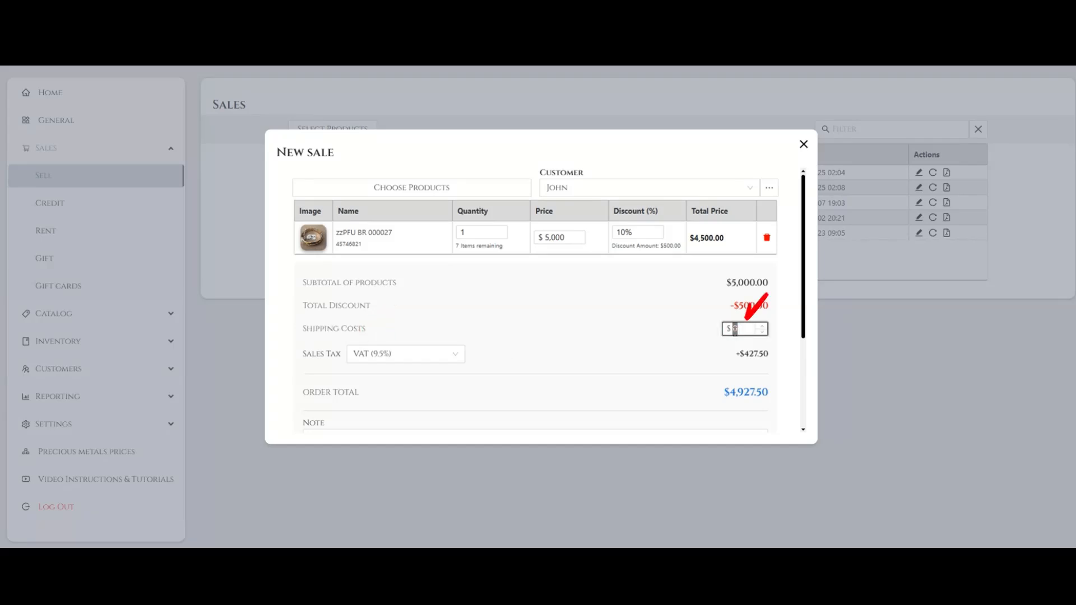
pyautogui.write('85')
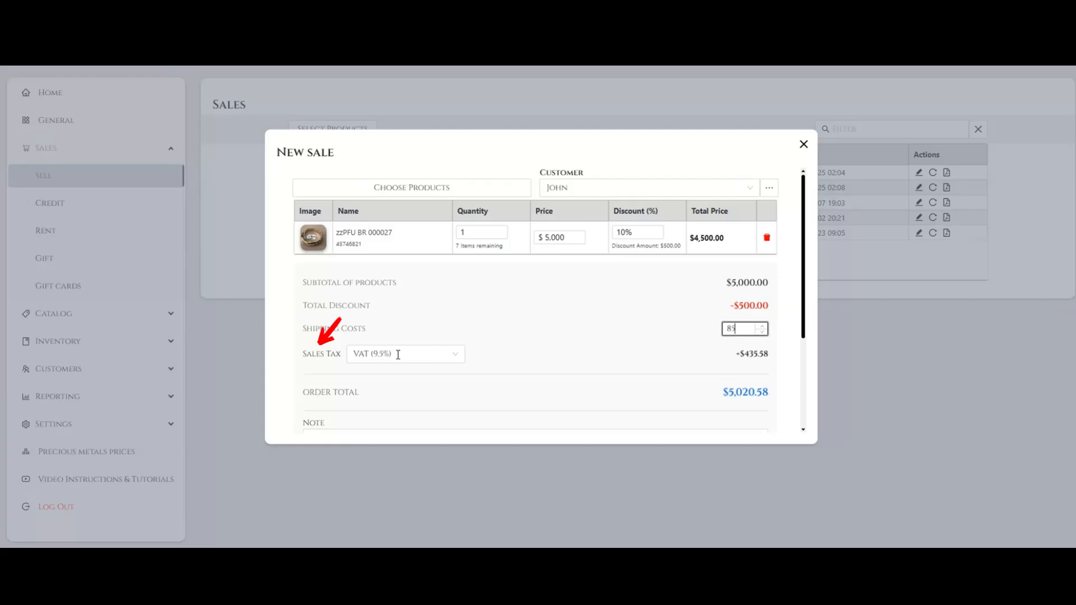
# - Change the sales tax to No Tax (0%) and check the tax amount and order total
pyautogui.click(304, 355)
pyautogui.click(456, 359)
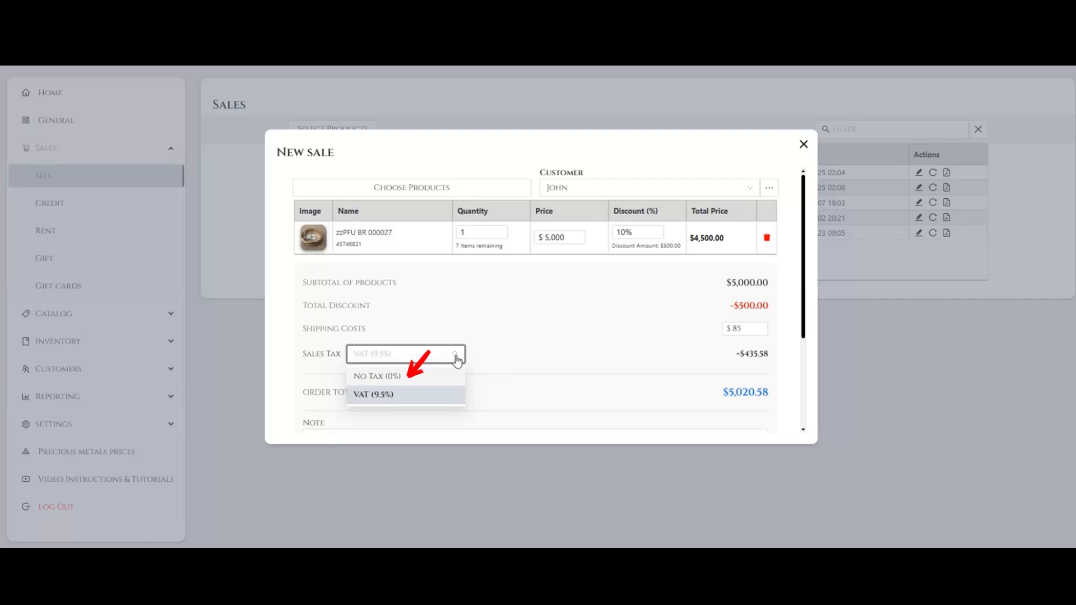
pyautogui.click(436, 380)
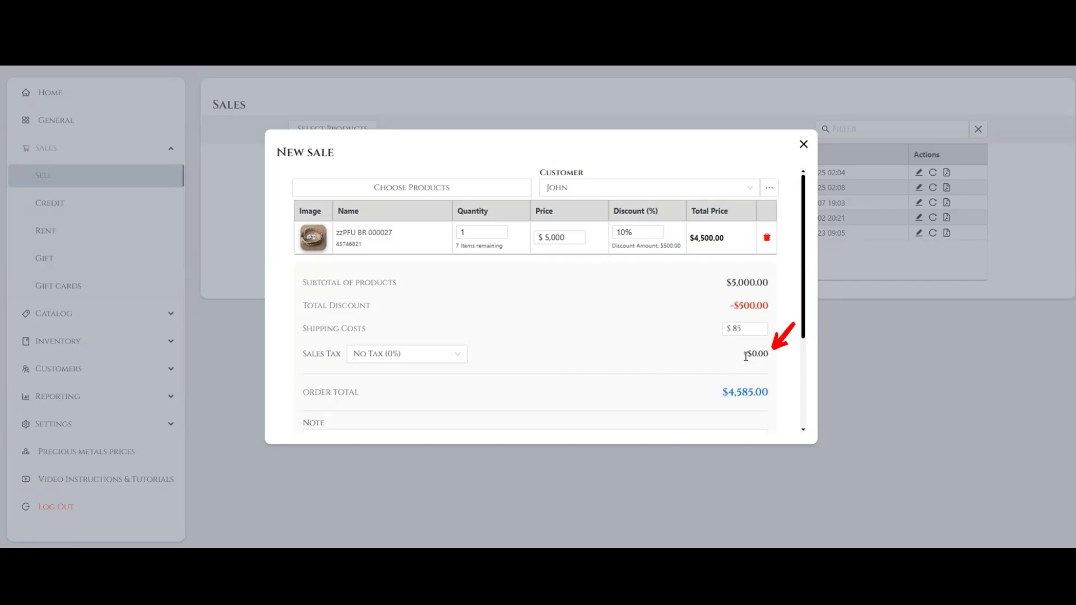
pyautogui.moveTo(743, 359); pyautogui.dragTo(778, 360)
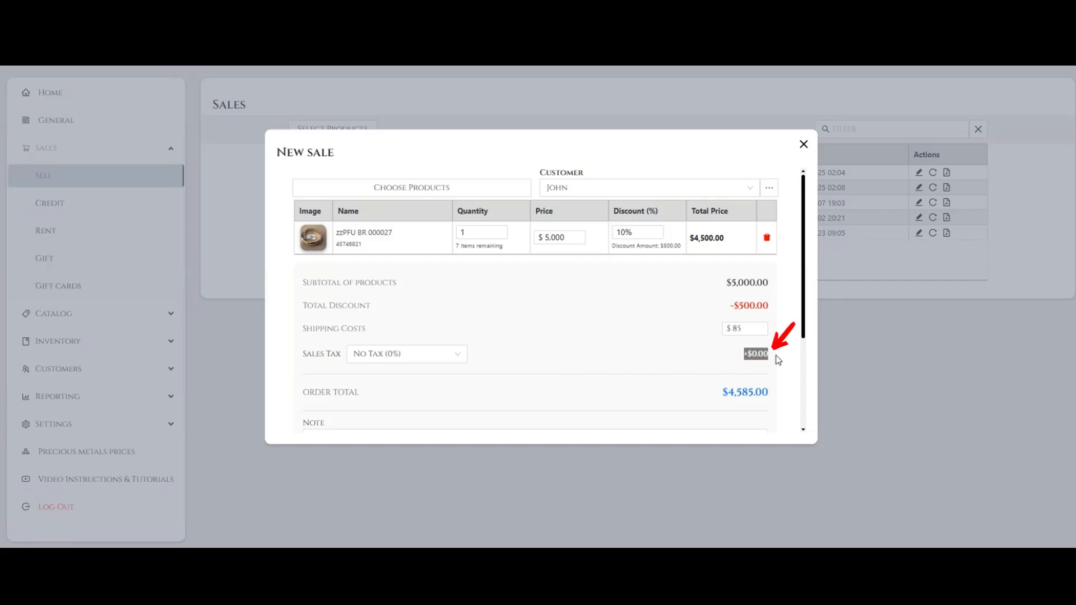
pyautogui.click(595, 348)
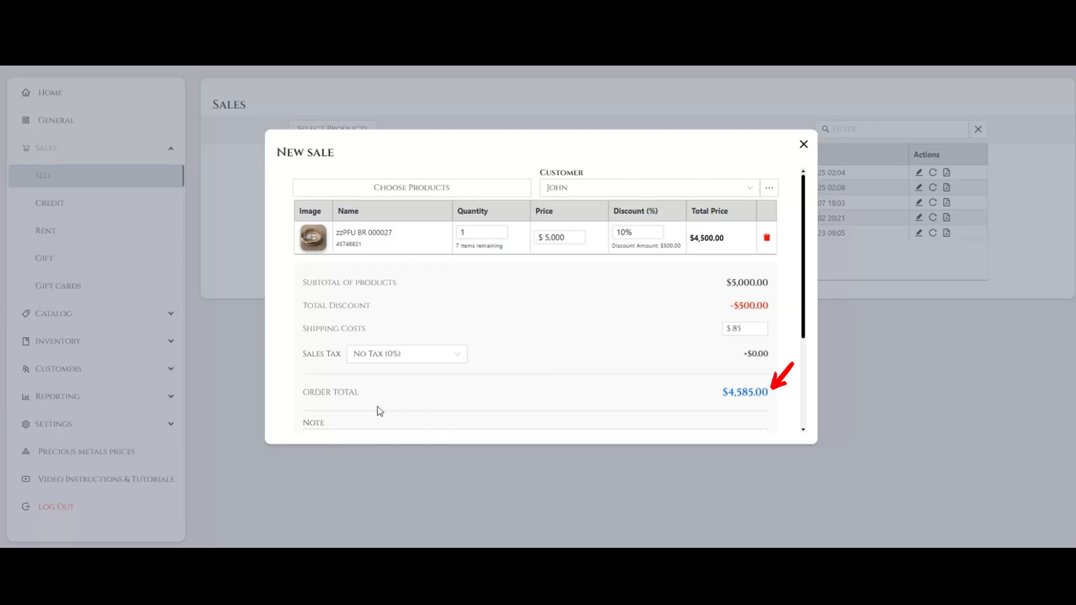
pyautogui.moveTo(302, 392); pyautogui.dragTo(770, 392)
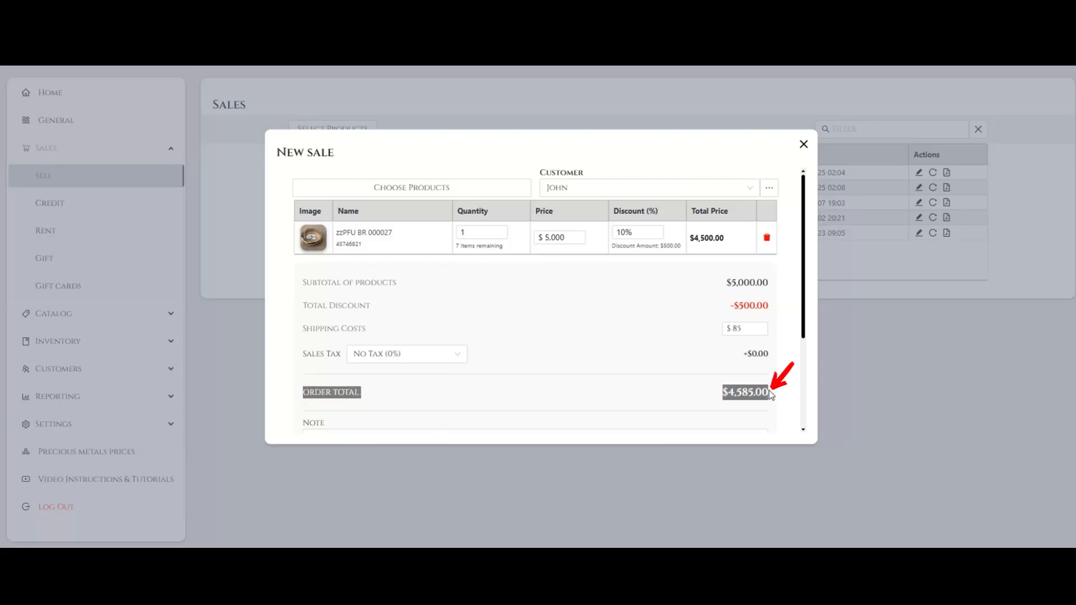
pyautogui.click(671, 397)
# - Add the note "Note text" to the new sale
pyautogui.scroll(-3, 829, 356)
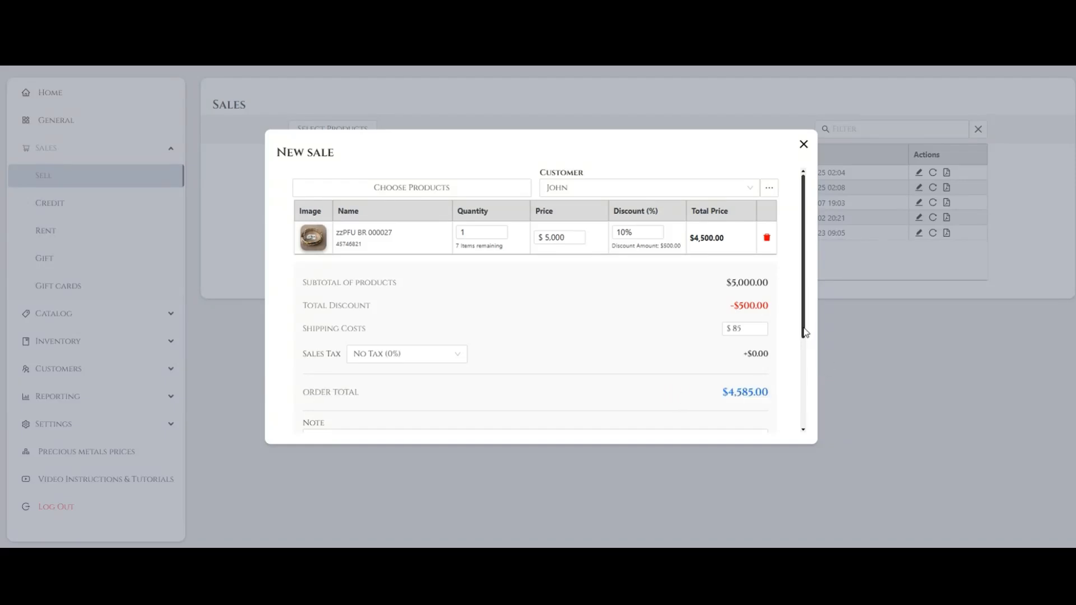
pyautogui.scroll(-1, 813, 396)
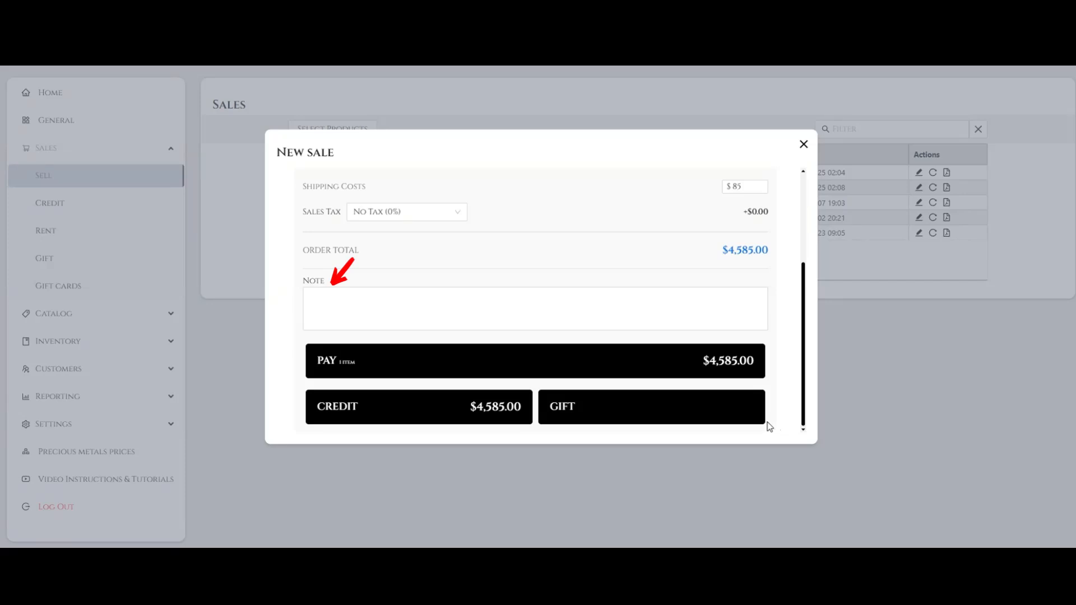
pyautogui.click(422, 310)
pyautogui.write('Note text')
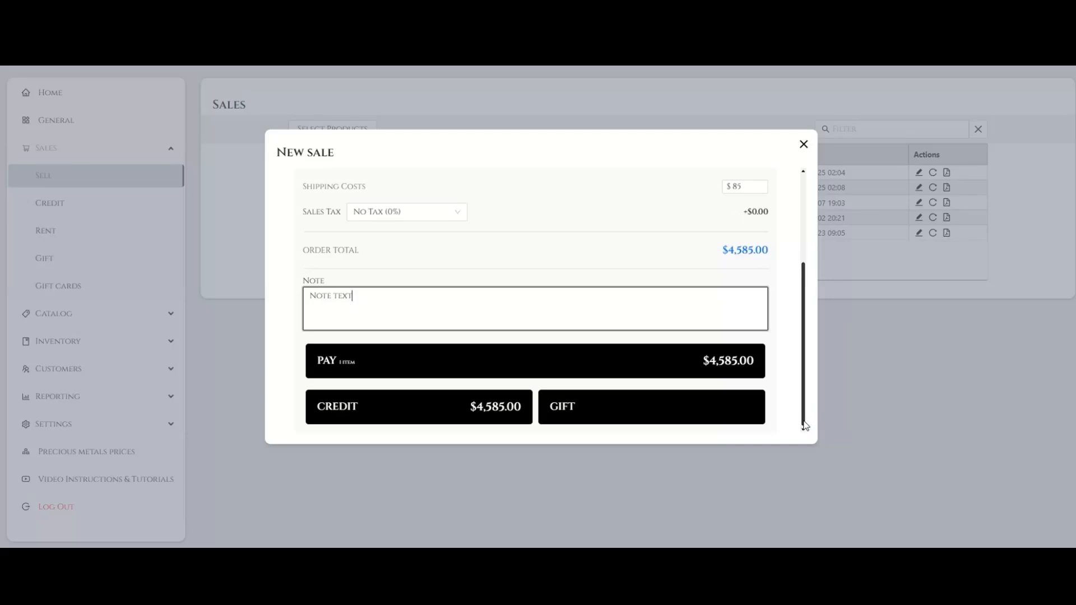
# - Try a zero-total sale by setting the price of zzPFU BR 000027 and the shipping costs to 0
pyautogui.moveTo(805, 426); pyautogui.dragTo(805, 312)
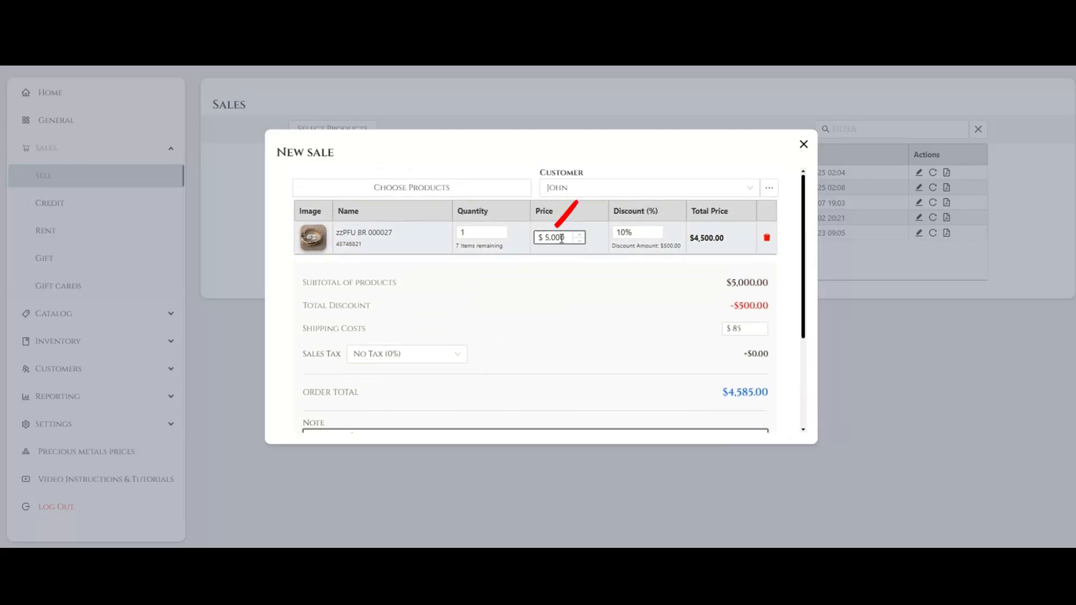
pyautogui.moveTo(568, 239); pyautogui.dragTo(543, 239)
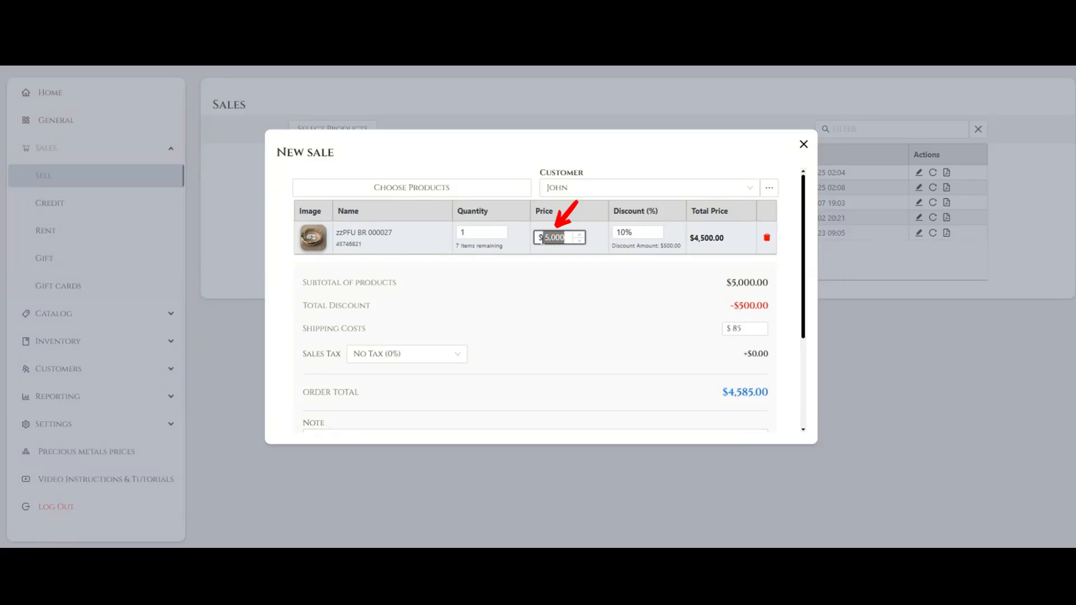
pyautogui.write('0')
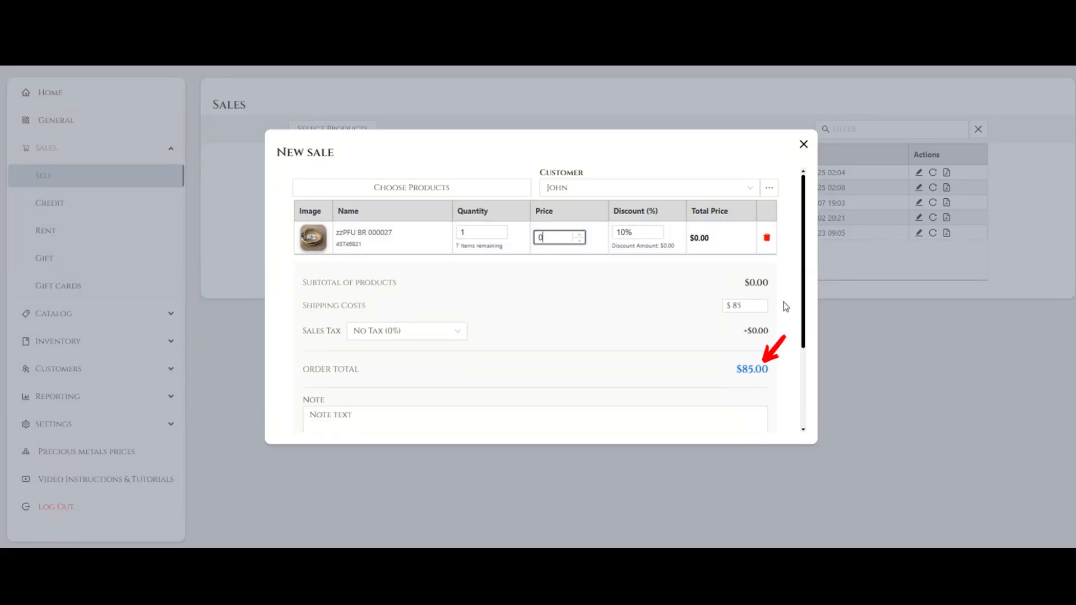
pyautogui.click(754, 305)
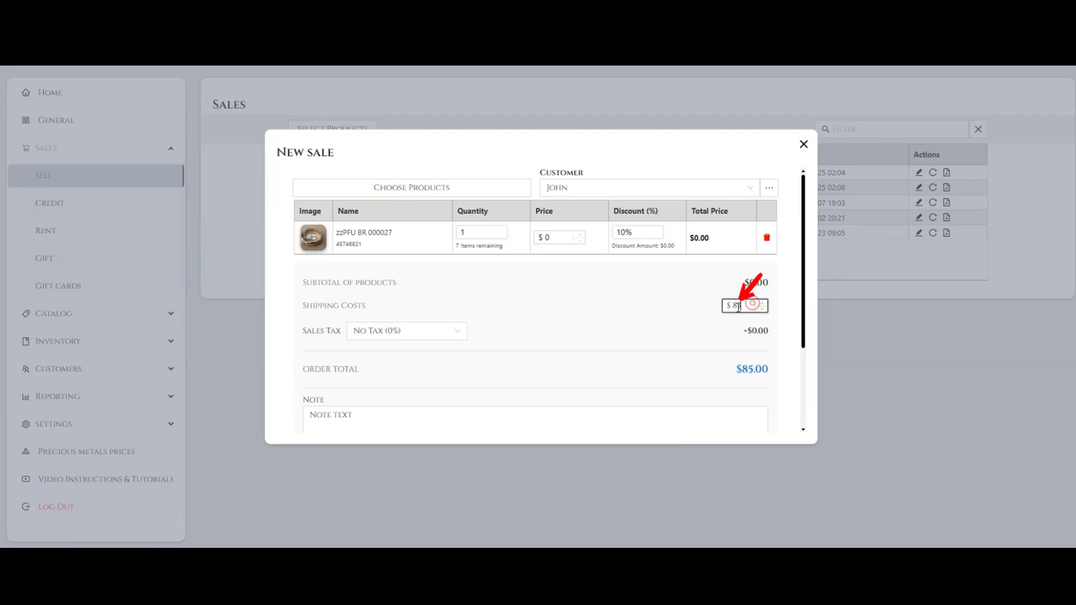
pyautogui.moveTo(754, 304); pyautogui.dragTo(708, 314)
pyautogui.write('0')
pyautogui.moveTo(803, 293); pyautogui.dragTo(803, 396)
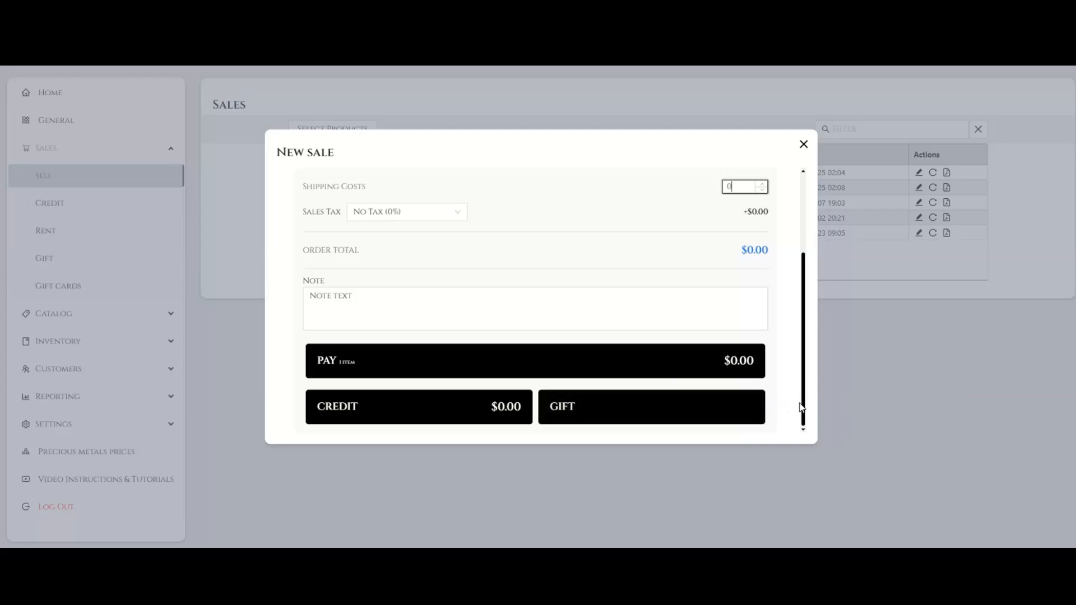
pyautogui.moveTo(802, 399); pyautogui.dragTo(807, 284)
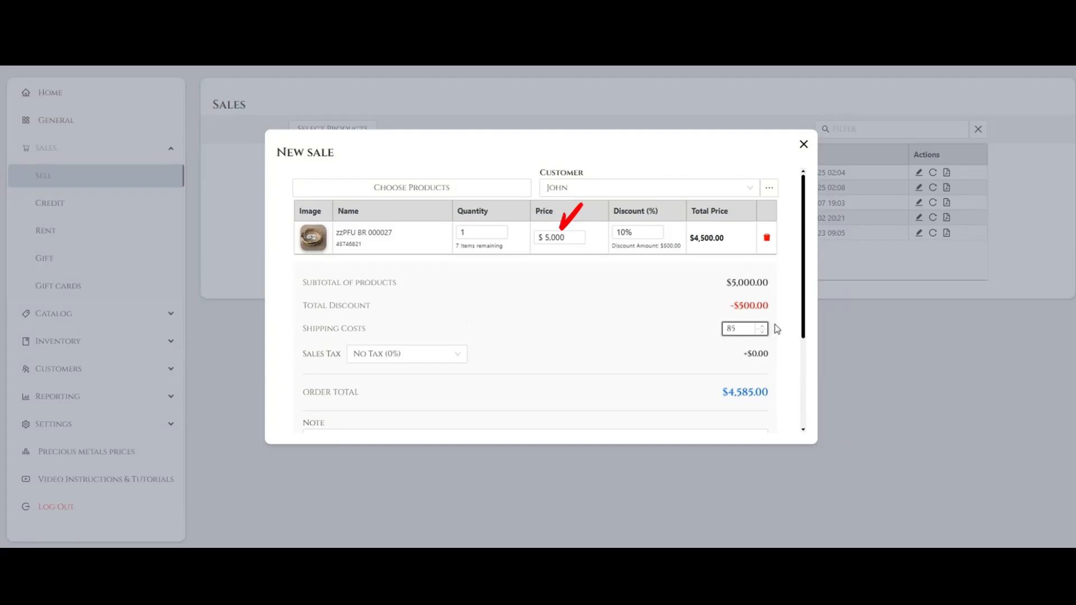
# - Pay for the order in cash with 4600 as the amount given by the customer, and complete the sale
pyautogui.moveTo(804, 307); pyautogui.dragTo(818, 433)
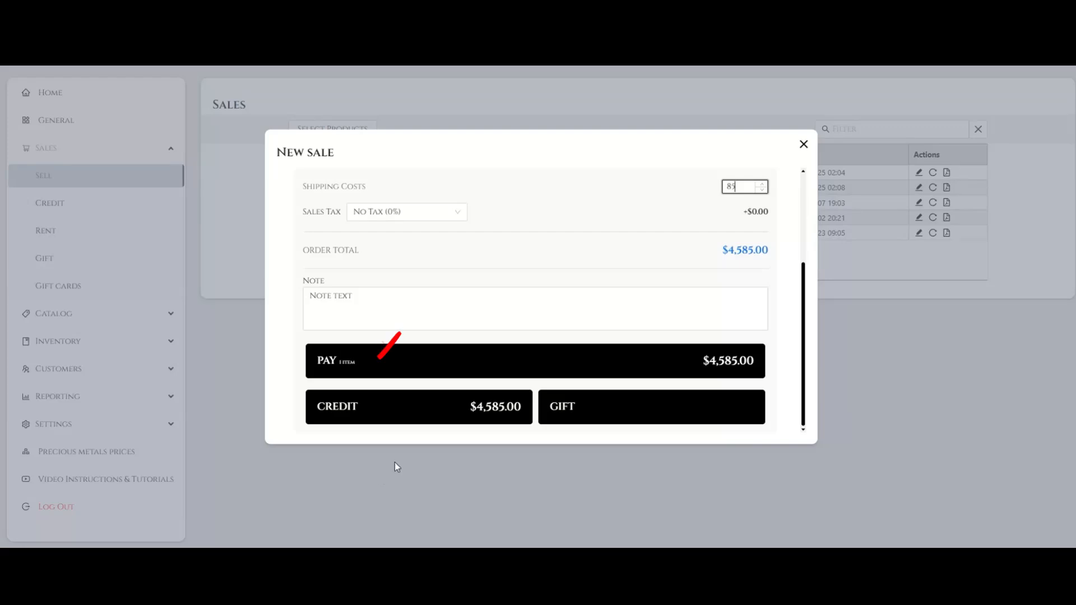
pyautogui.click(431, 373)
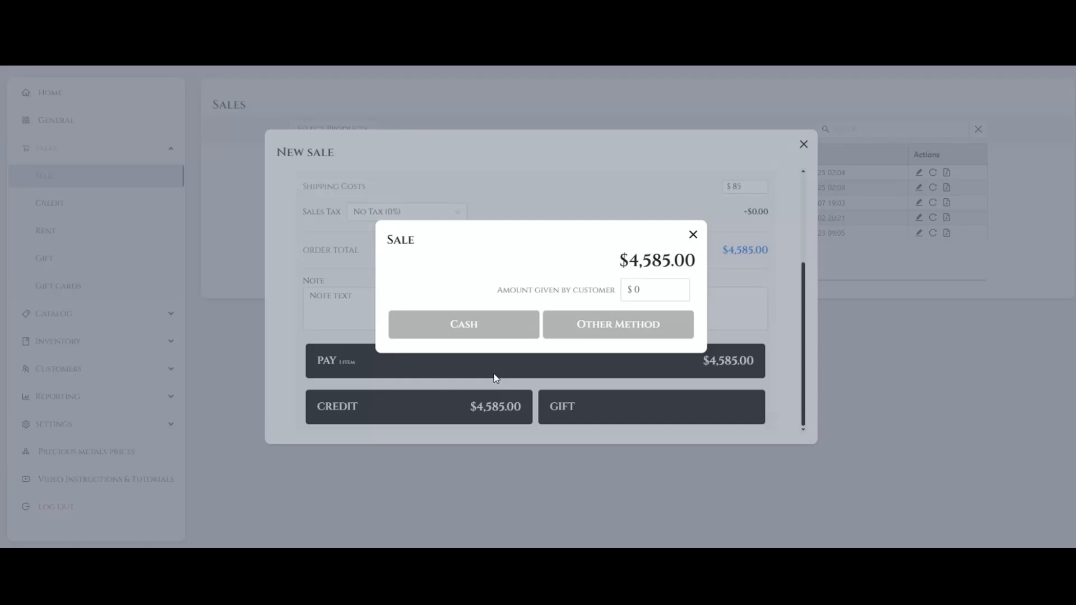
pyautogui.click(636, 290)
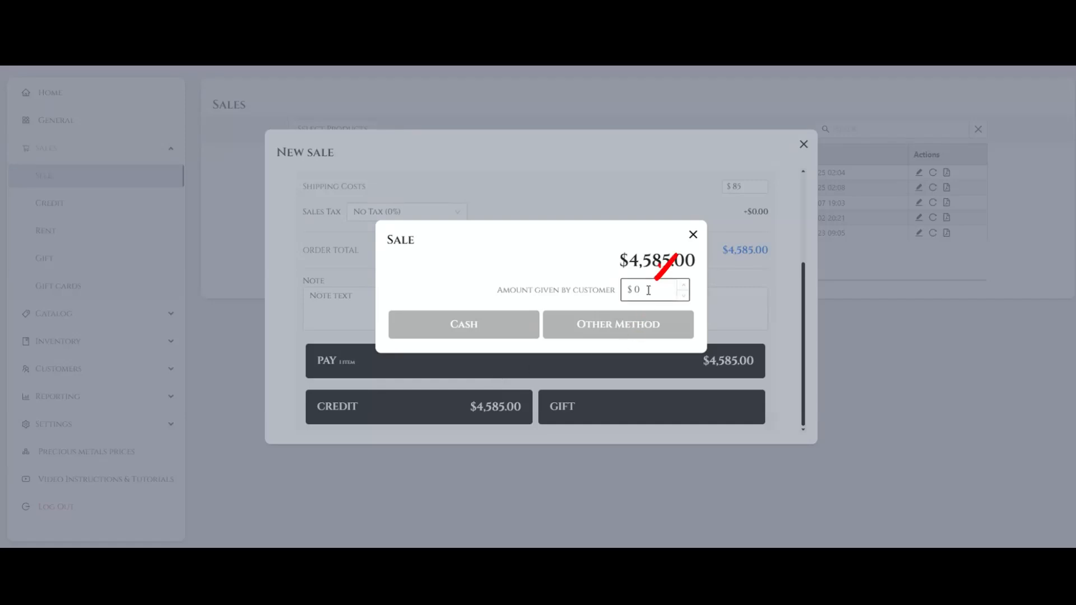
pyautogui.write('4600')
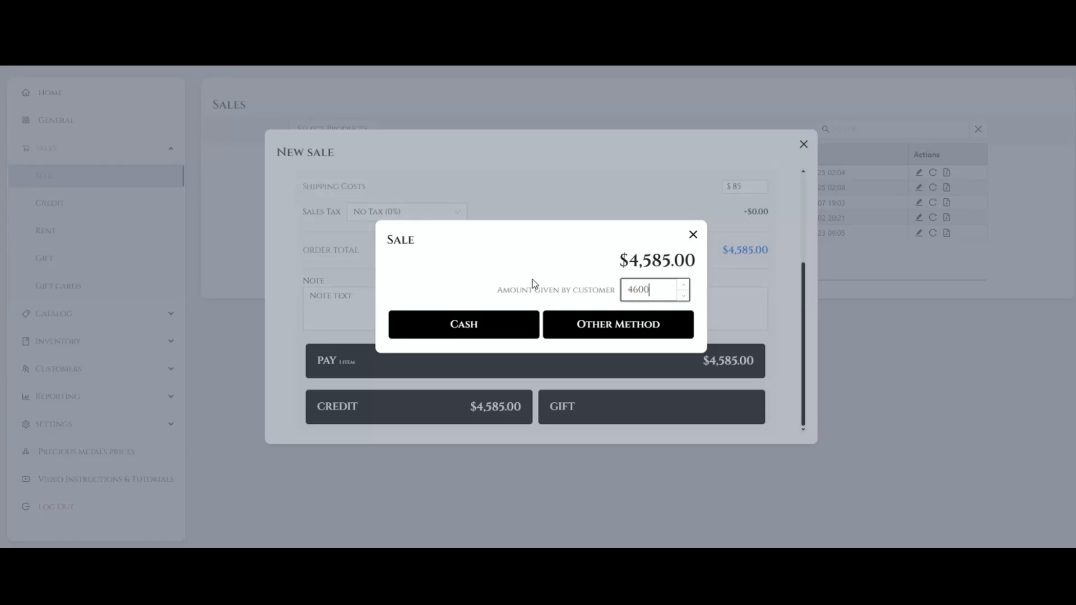
pyautogui.click(488, 325)
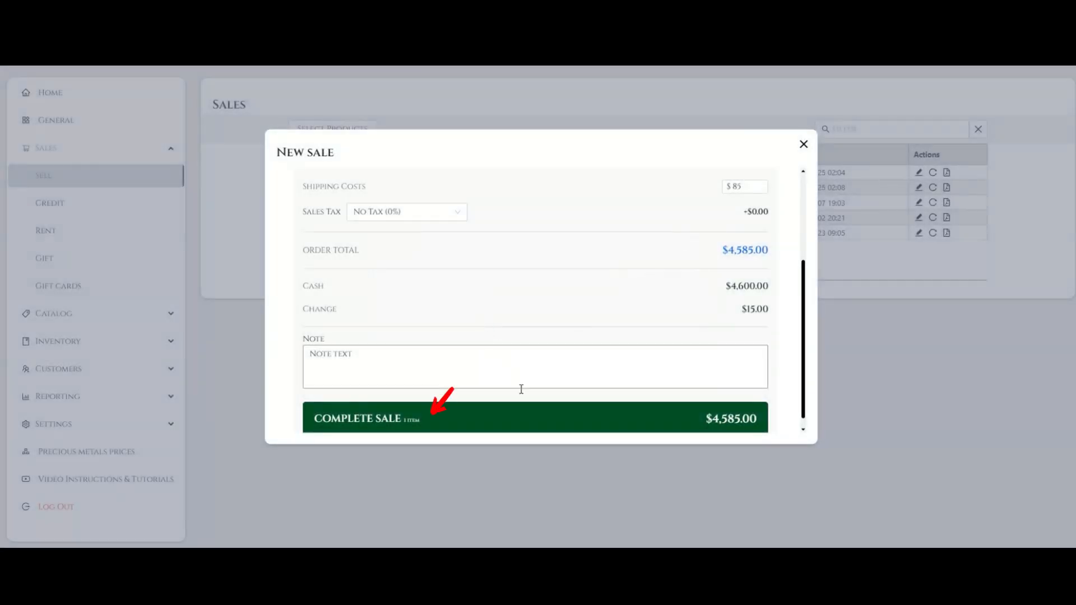
pyautogui.click(541, 420)
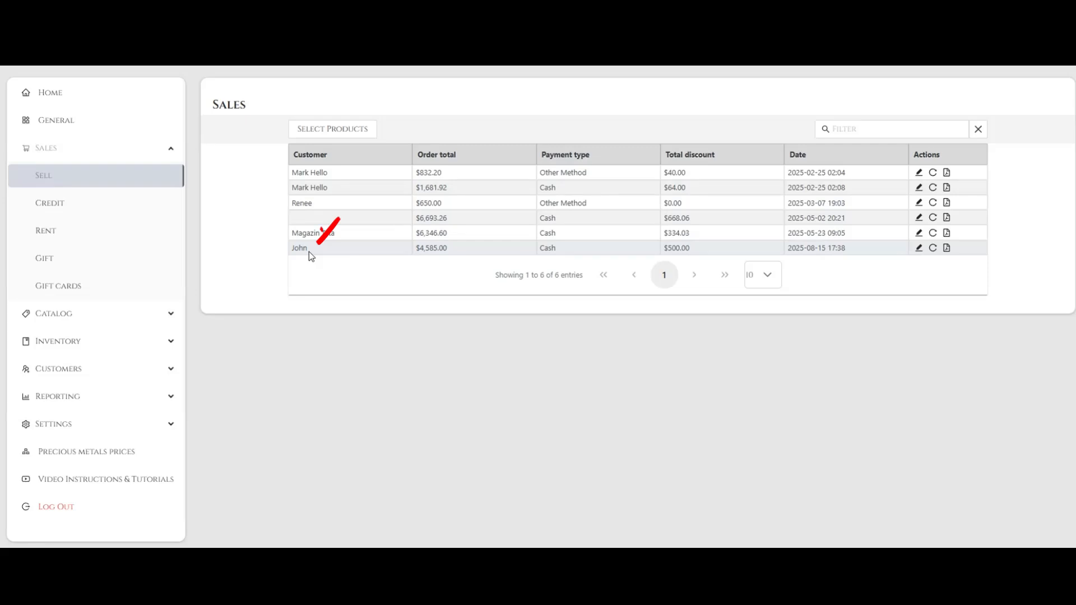
# - Review the newest sale's customer, order total, payment type, total discount and date in the sales list
pyautogui.doubleClick(309, 251)
pyautogui.click(406, 263)
pyautogui.doubleClick(417, 249)
pyautogui.click(435, 270)
pyautogui.doubleClick(548, 248)
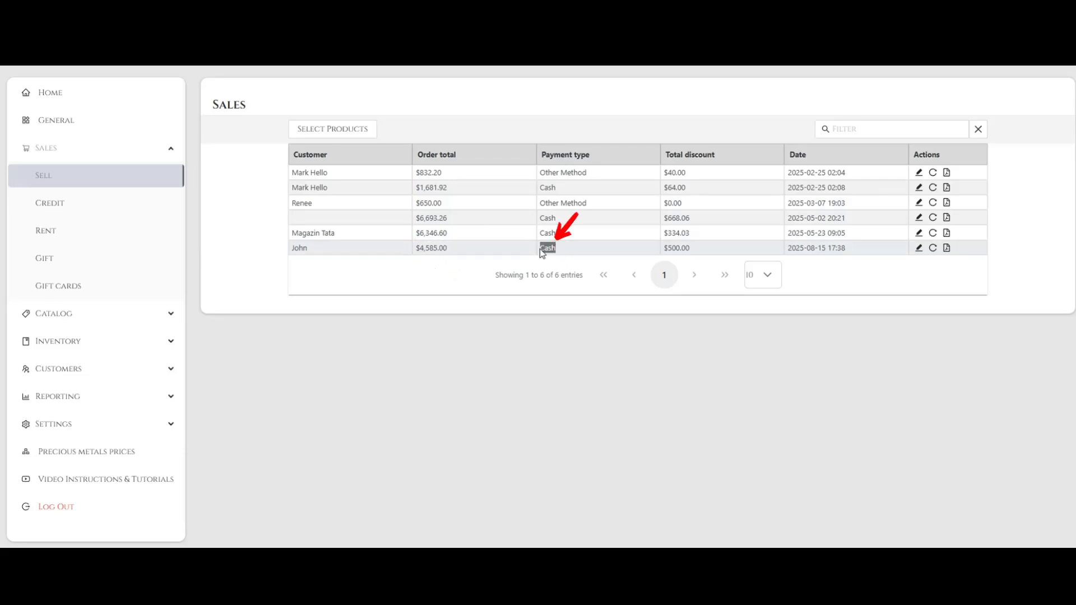
pyautogui.click(631, 261)
pyautogui.doubleClick(690, 248)
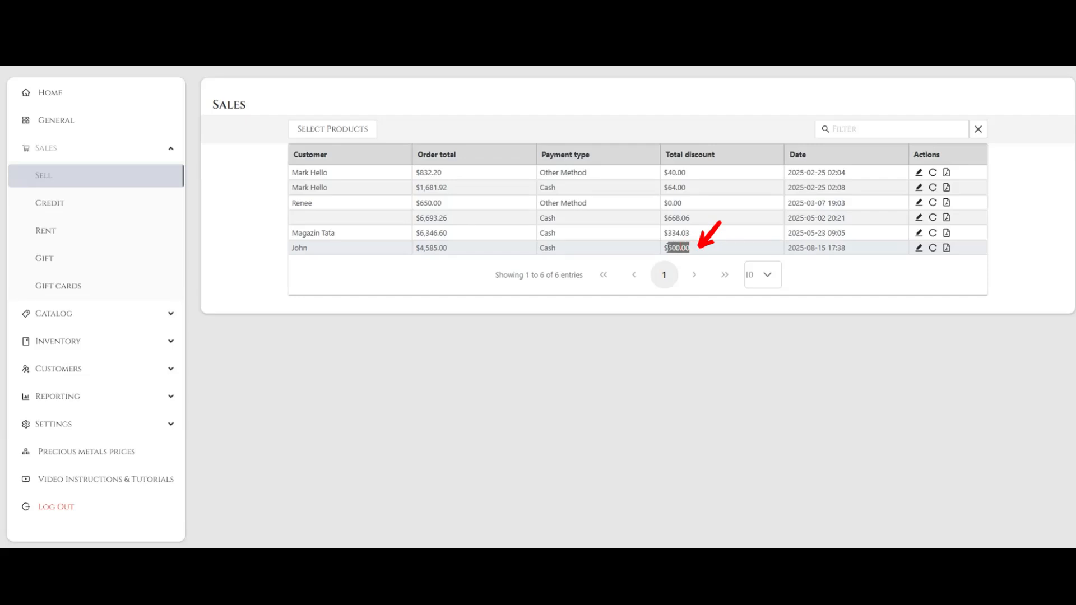
pyautogui.click(690, 248)
pyautogui.tripleClick(843, 248)
pyautogui.click(812, 276)
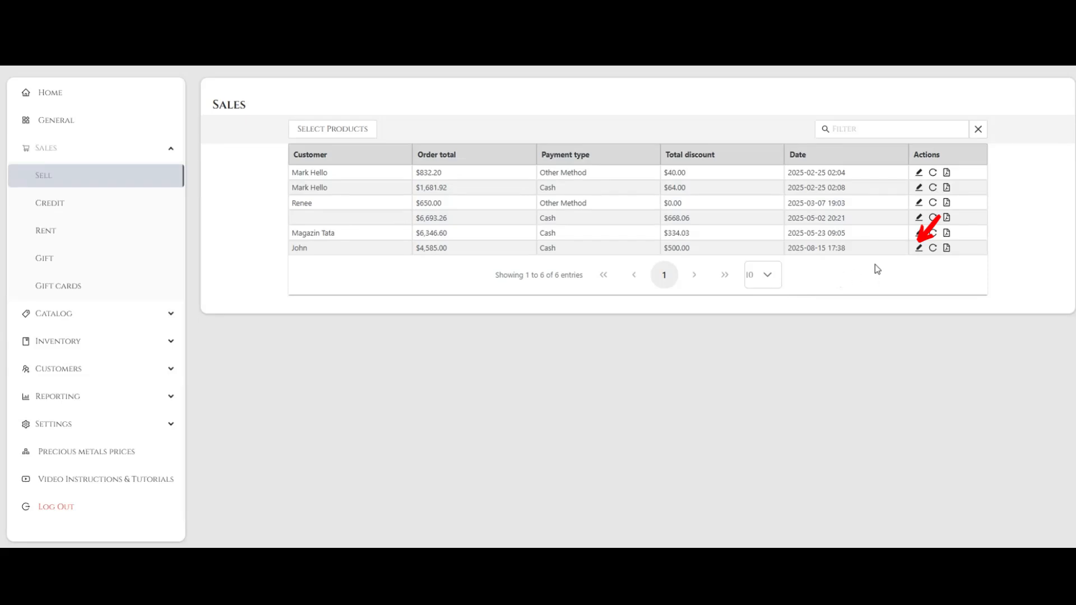
# - Edit the newest sale, dated 2025-08-15, by setting its shipping costs to 100, and save the order
pyautogui.click(919, 249)
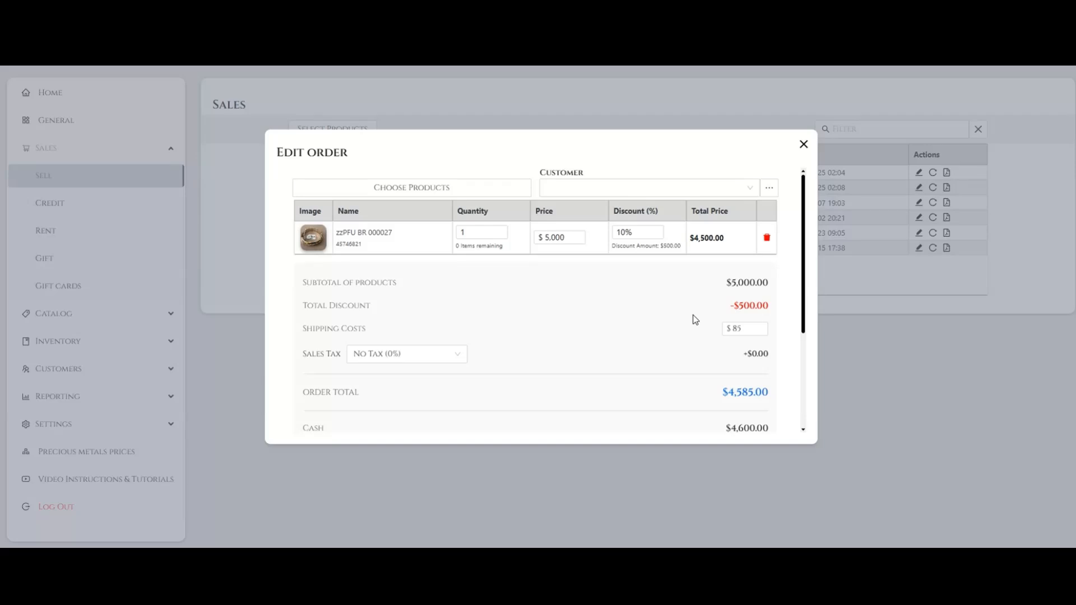
pyautogui.click(736, 305)
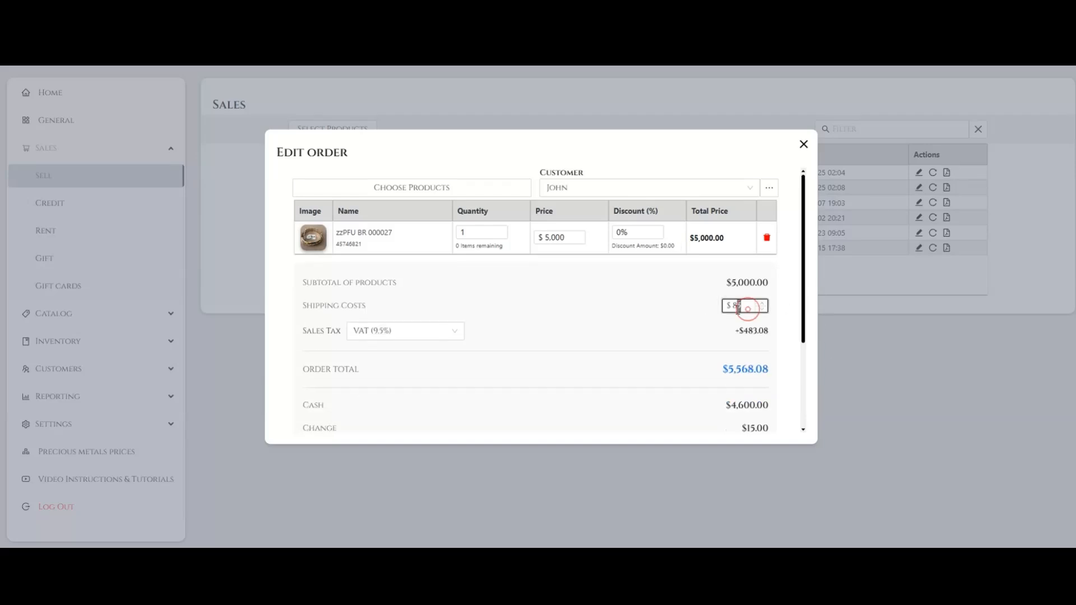
pyautogui.write('100')
pyautogui.scroll(-5, 735, 308)
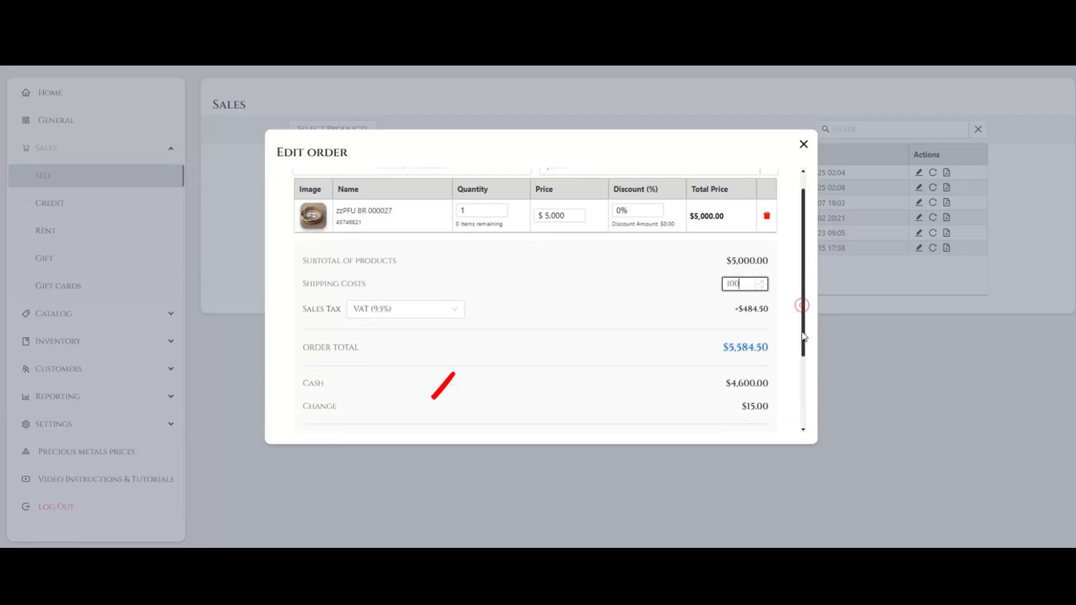
pyautogui.click(656, 413)
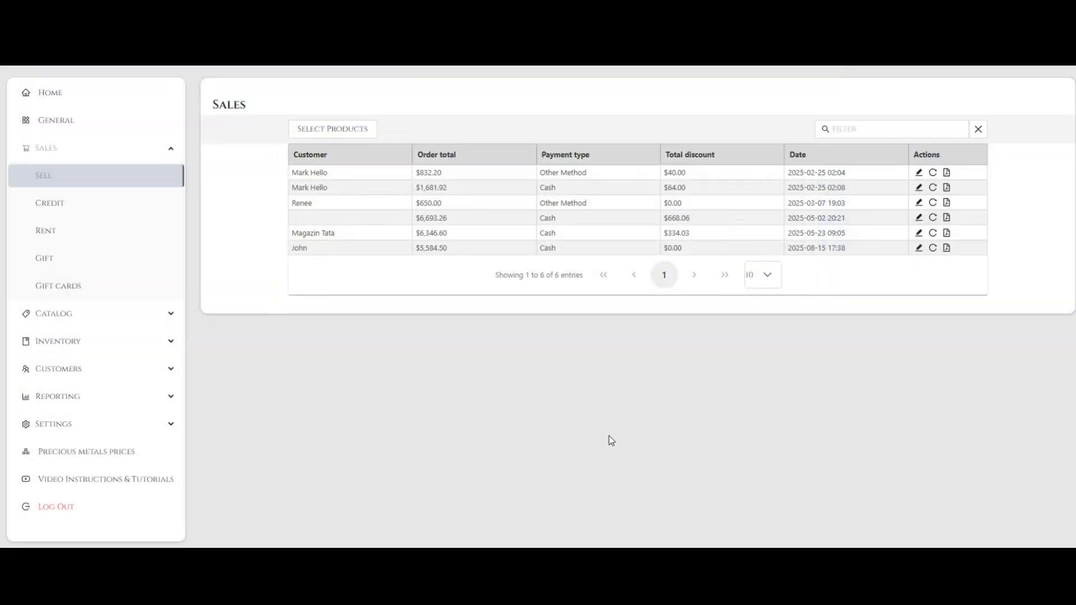
# - Return the item zzPFU BR 000027 from the 2025-08-15 sale with the note "Returned"
pyautogui.click(933, 248)
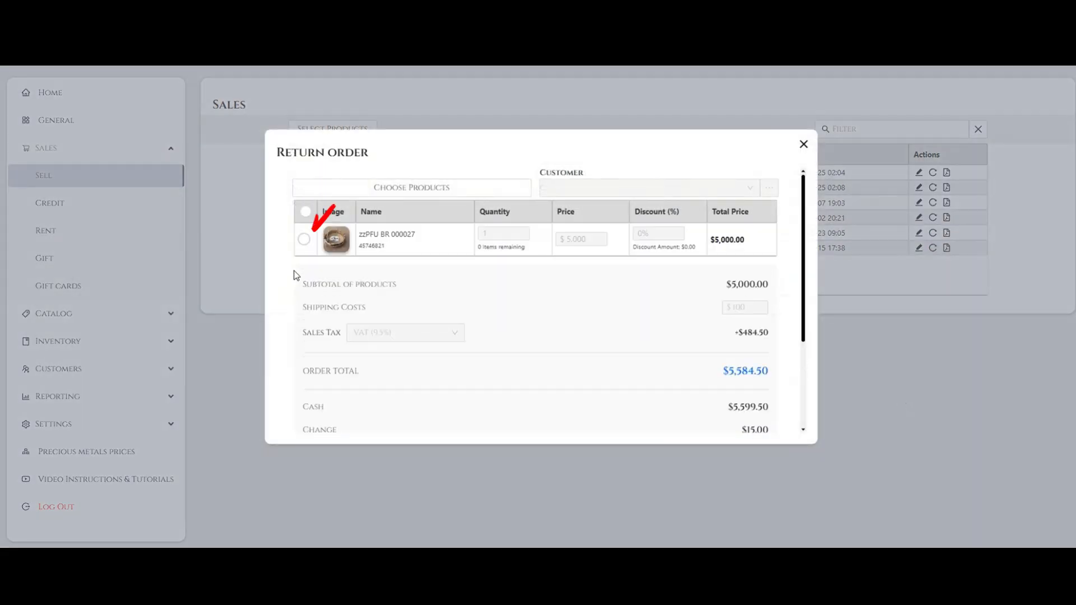
pyautogui.click(304, 239)
pyautogui.moveTo(803, 274); pyautogui.dragTo(818, 395)
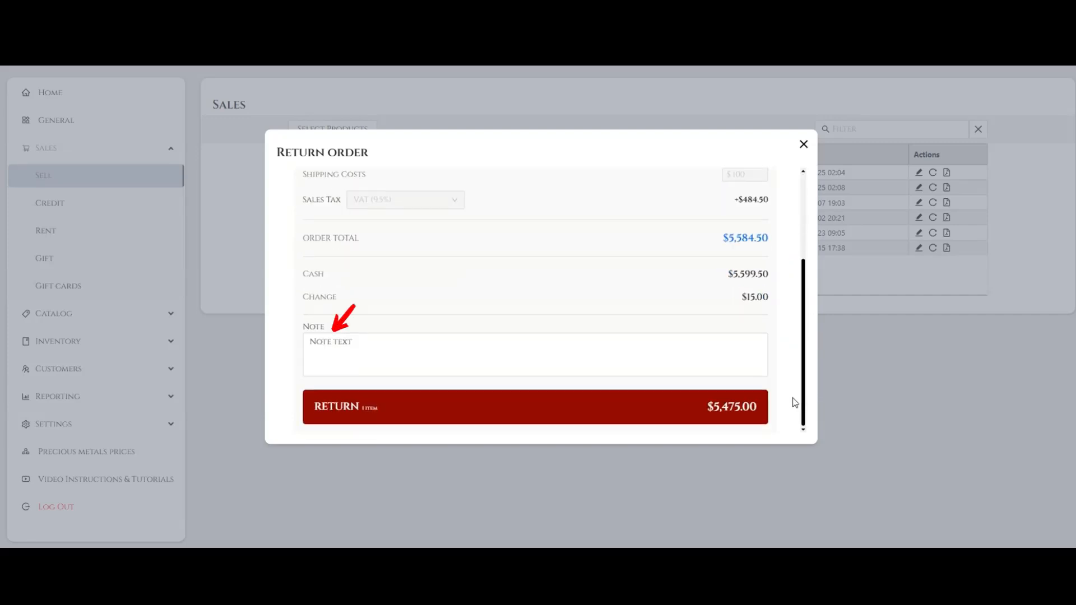
pyautogui.click(372, 344)
pyautogui.write('Returned')
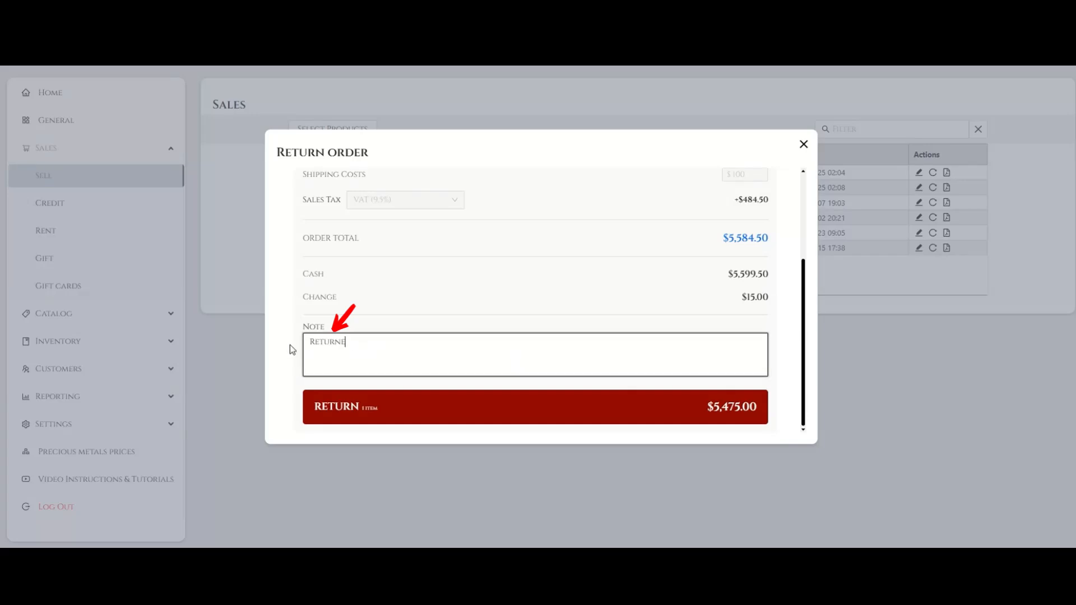
pyautogui.click(508, 421)
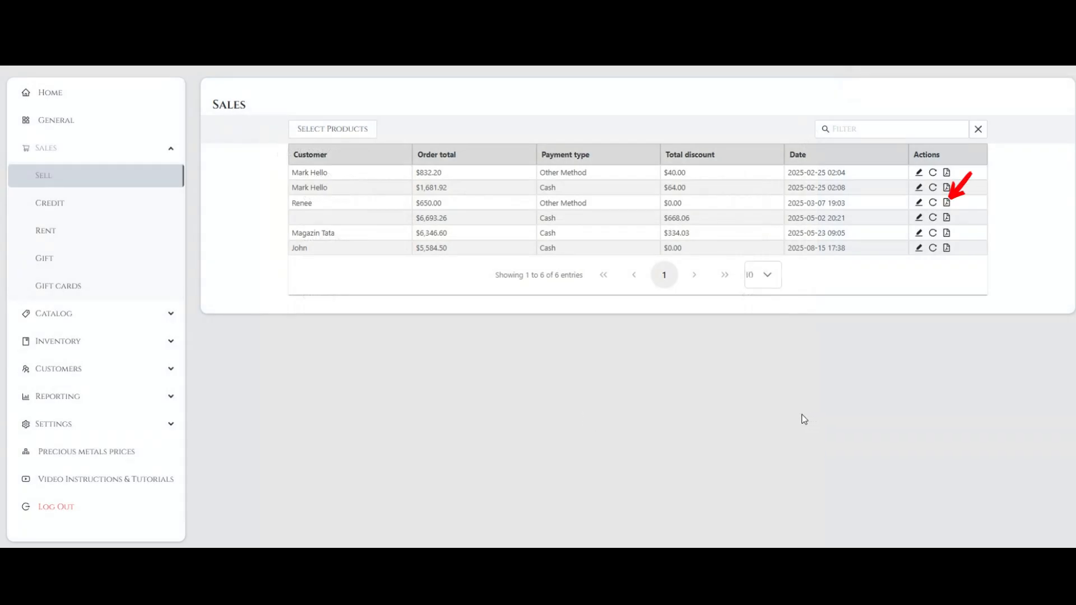
# - Open the PDF document of the 2025-03-07 sale and set the sales list to 100 entries per page
pyautogui.click(946, 203)
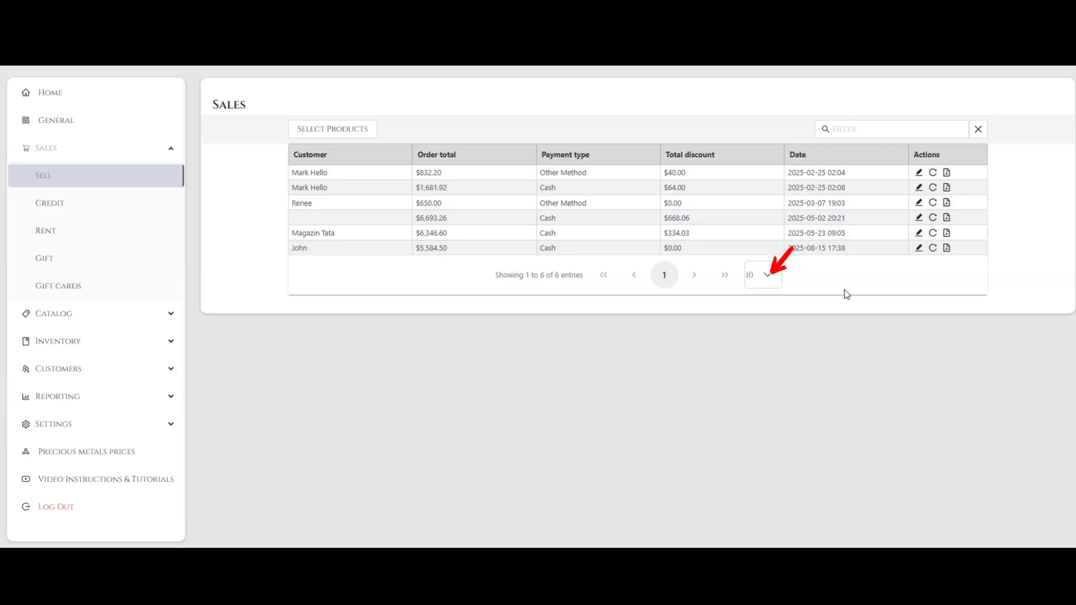
pyautogui.click(770, 283)
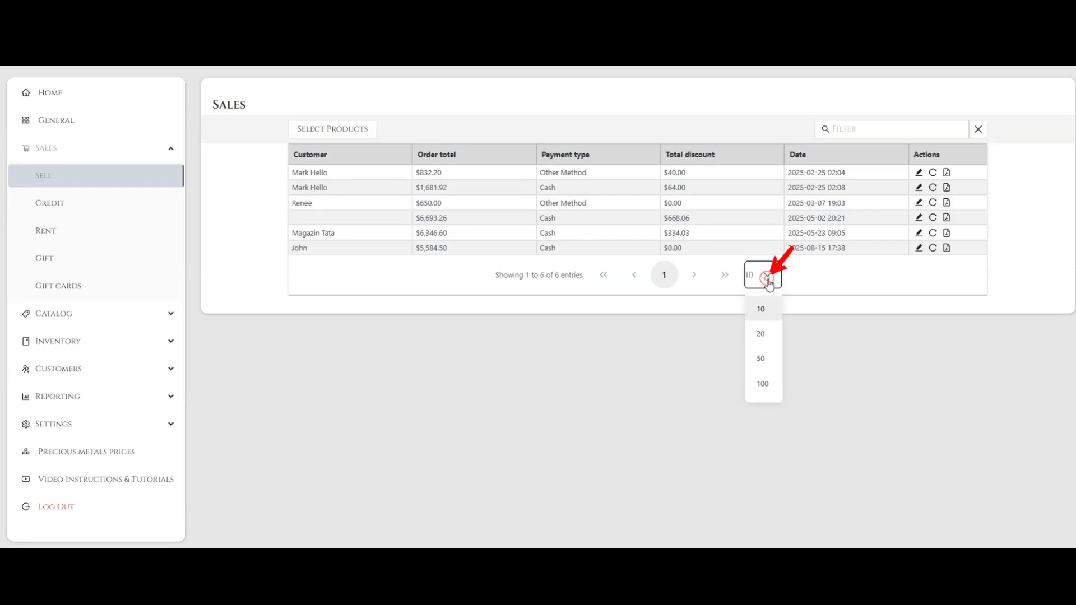
pyautogui.click(764, 386)
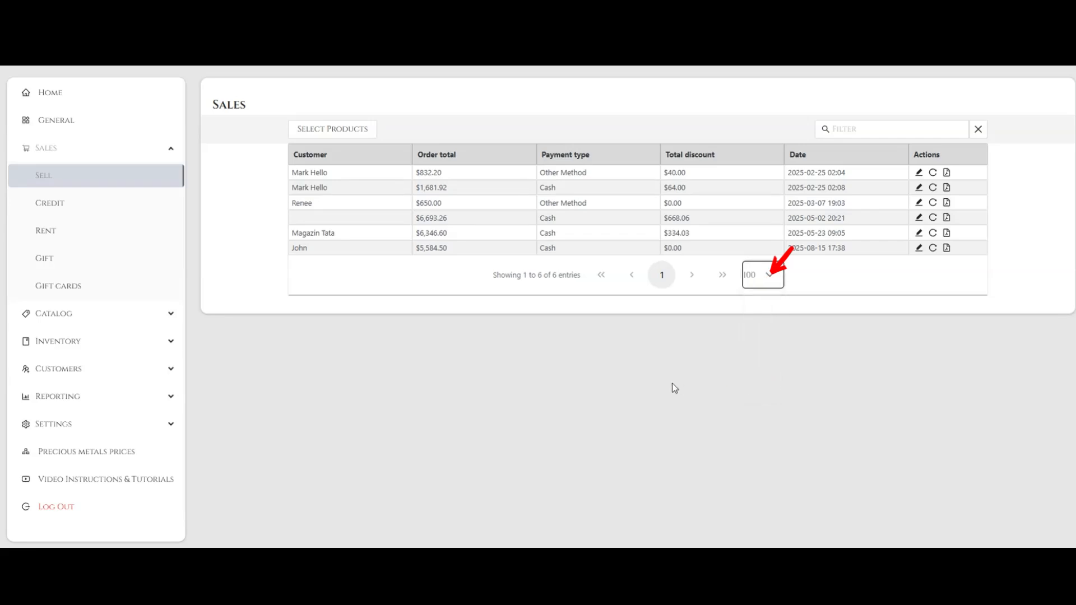